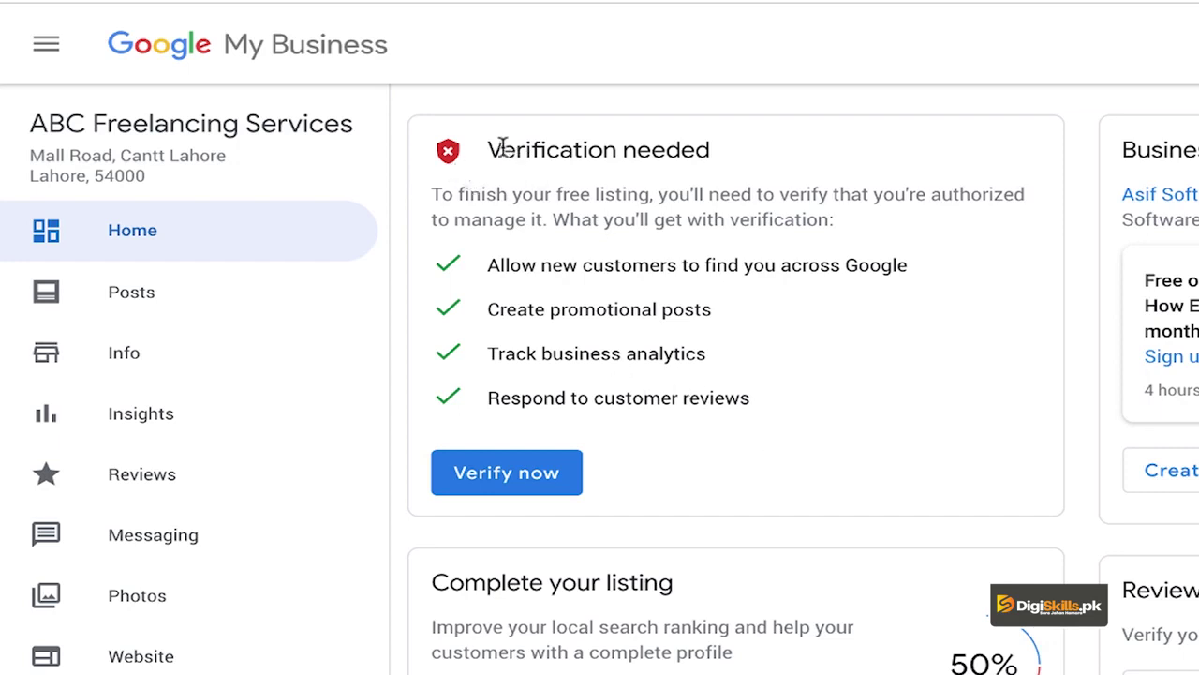
# Highlight the verification requirements text, then scroll down toward the Complete your listing section
pyautogui.moveTo(490, 148); pyautogui.dragTo(769, 396)
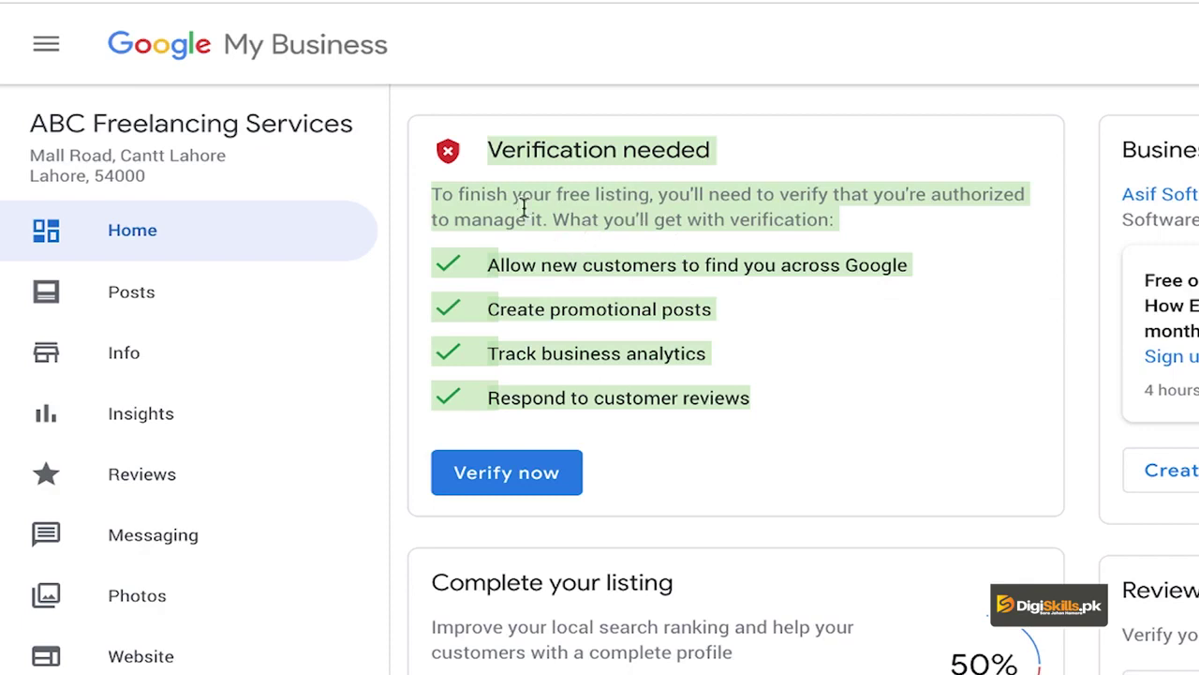
pyautogui.click(634, 263)
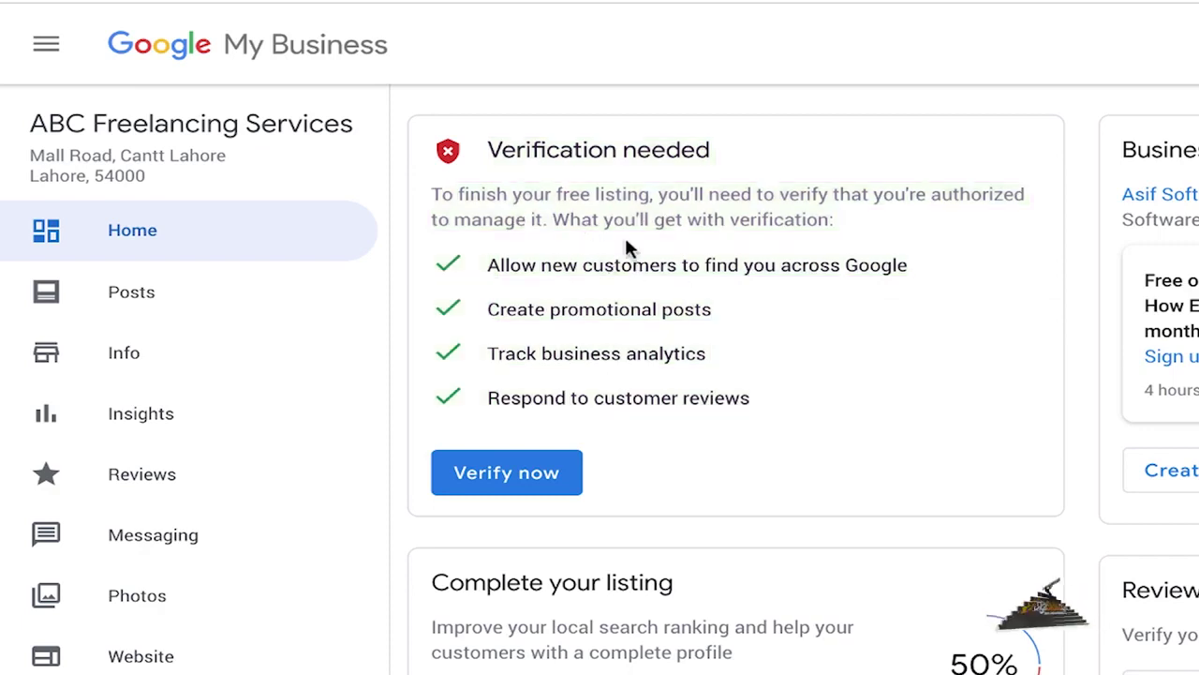
pyautogui.scroll(-3, 643, 281)
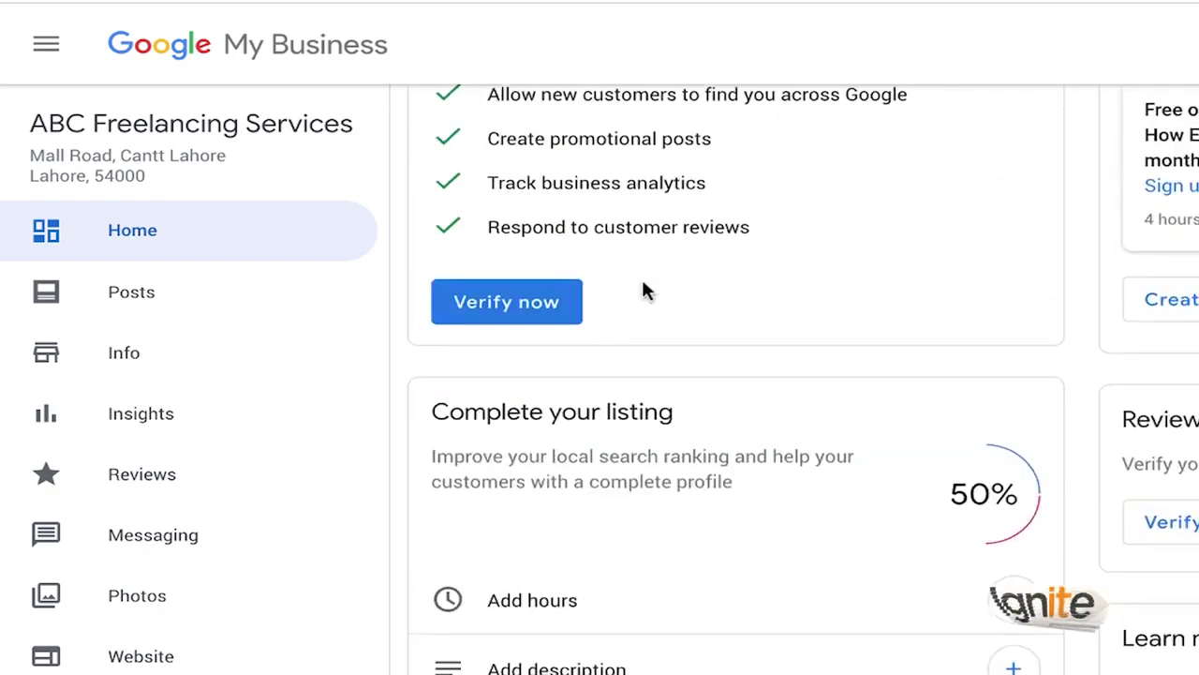
pyautogui.scroll(-1, 643, 282)
pyautogui.scroll(-1, 642, 282)
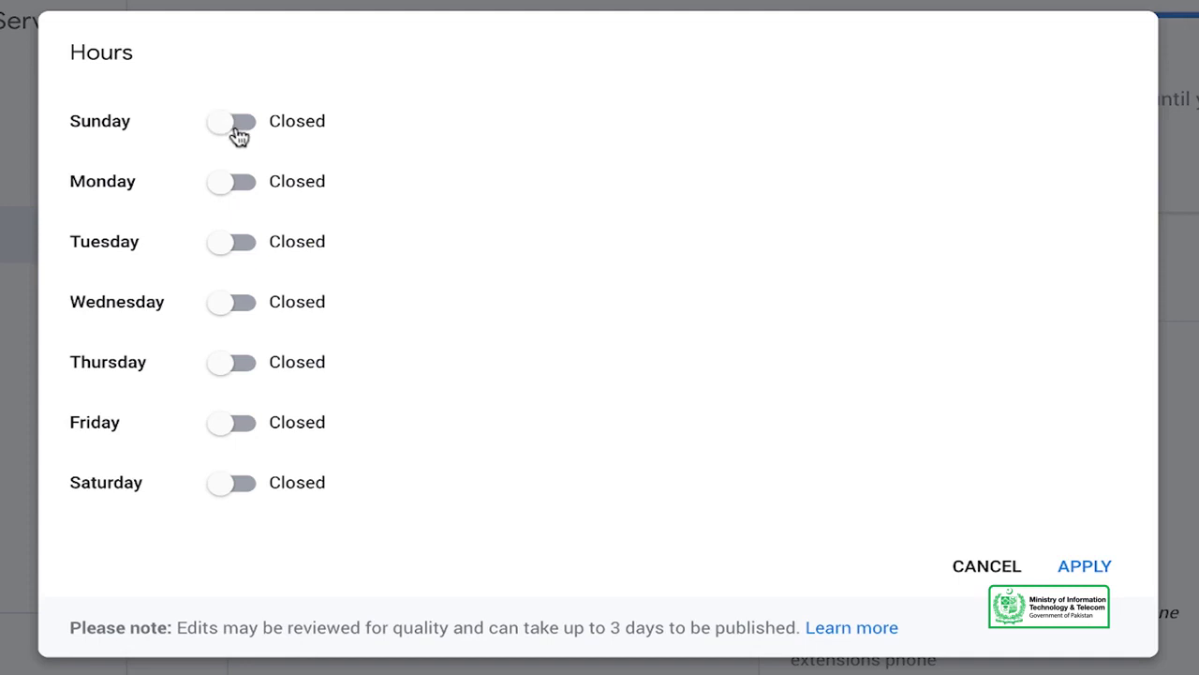
# Mark Monday through Friday as open, leaving Sunday and Saturday closed
pyautogui.click(237, 136)
pyautogui.click(238, 187)
pyautogui.click(238, 240)
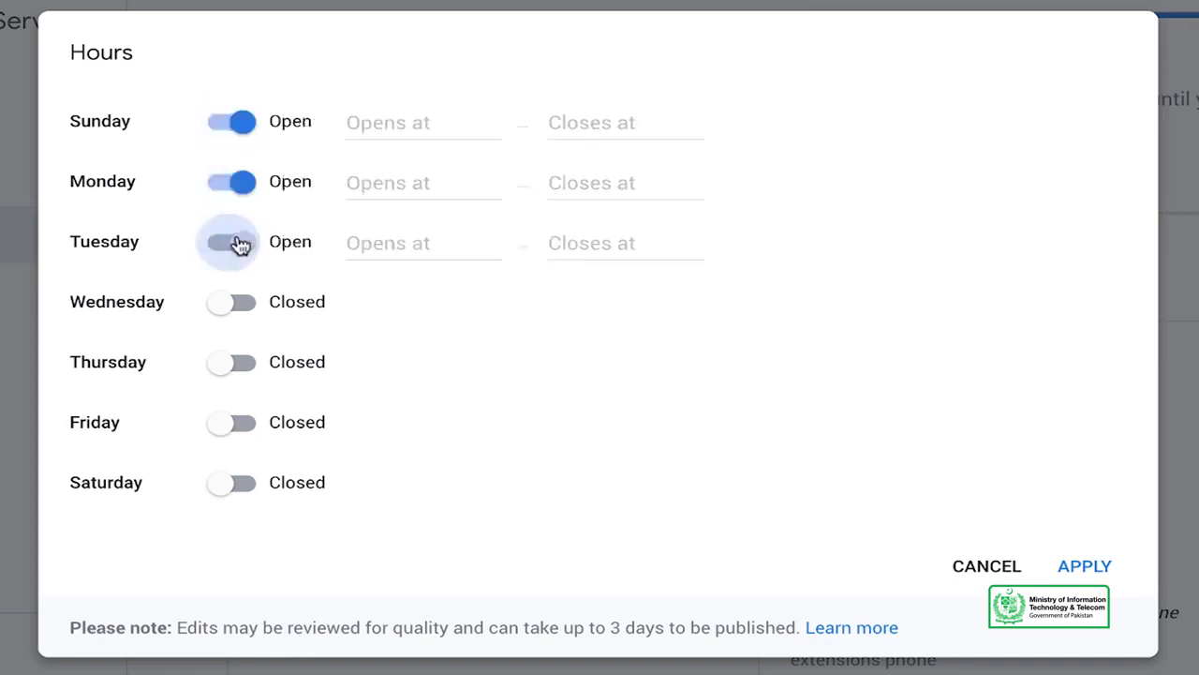
pyautogui.click(235, 301)
pyautogui.click(239, 363)
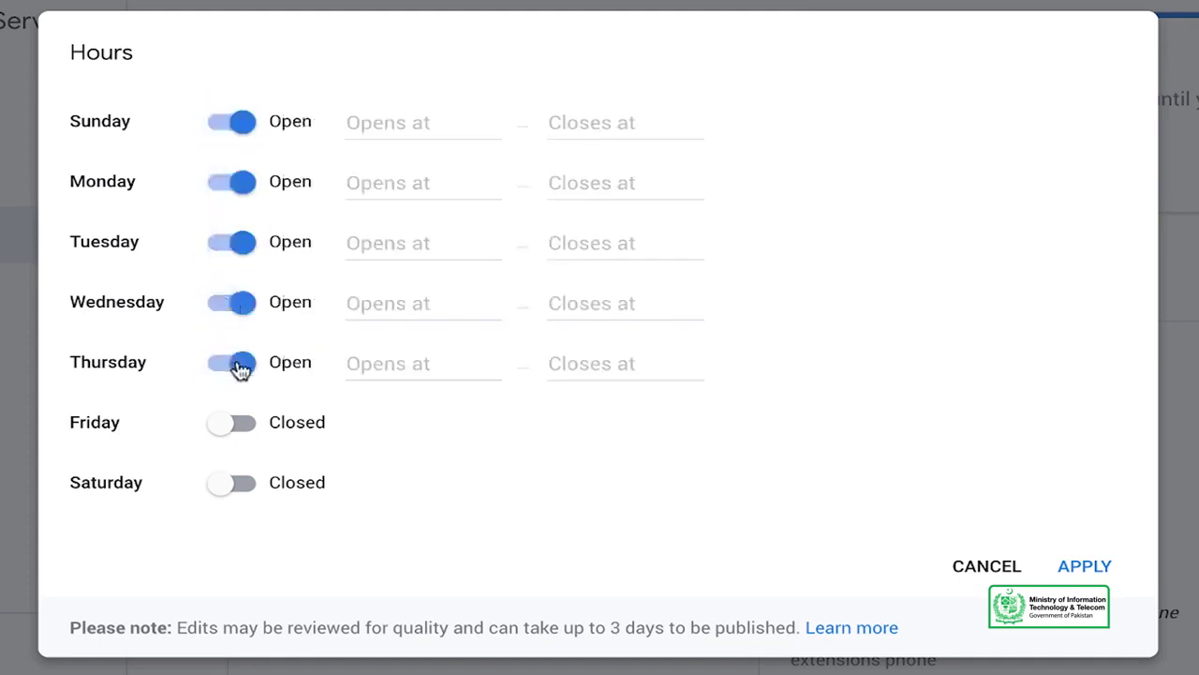
pyautogui.click(236, 423)
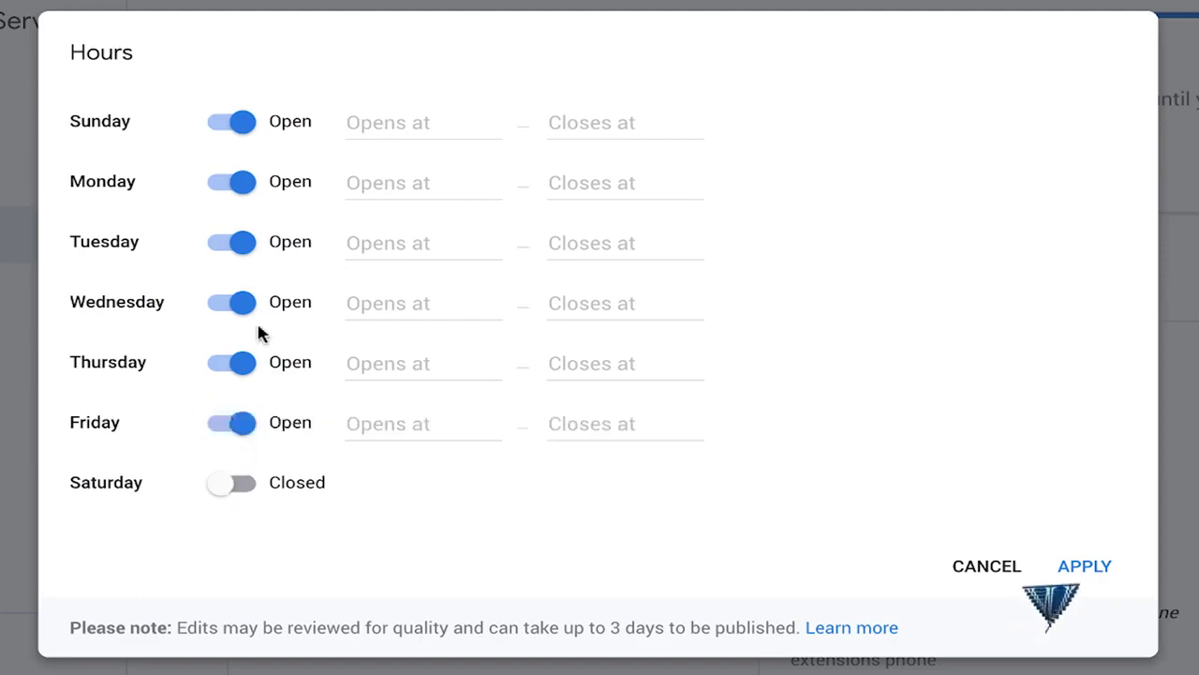
pyautogui.click(248, 136)
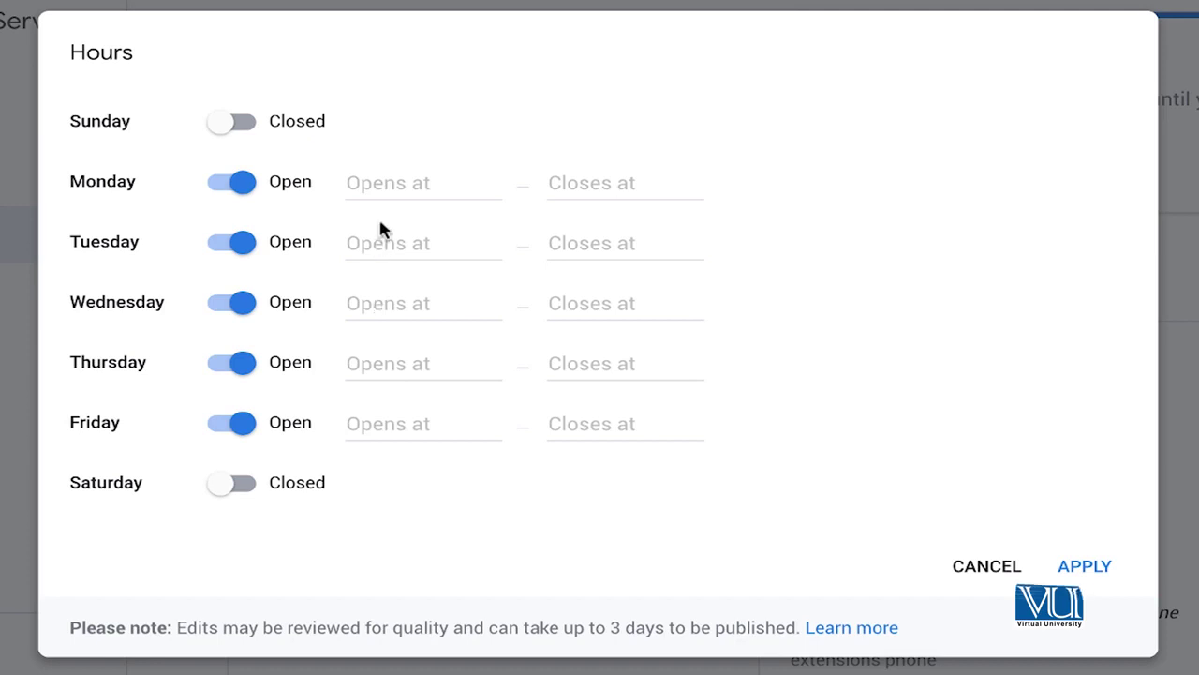
# Set Monday's hours to open at 8:00 am and close at 2:00 am
pyautogui.click(397, 184)
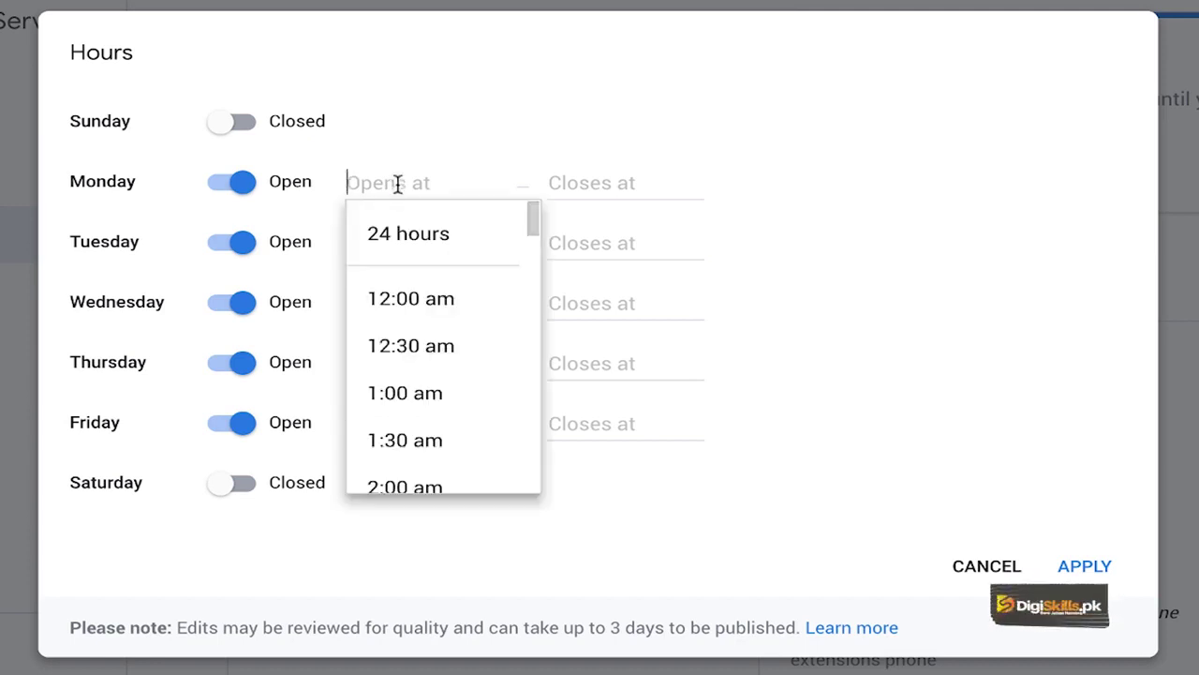
pyautogui.write('08')
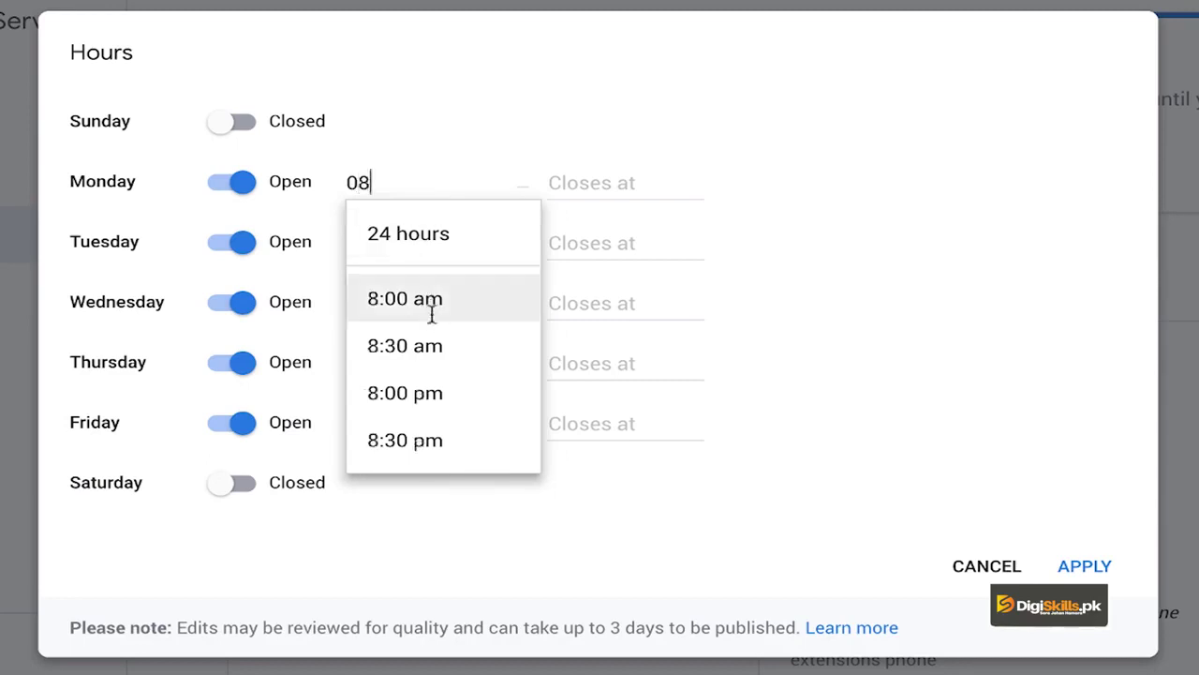
pyautogui.click(427, 298)
pyautogui.click(632, 183)
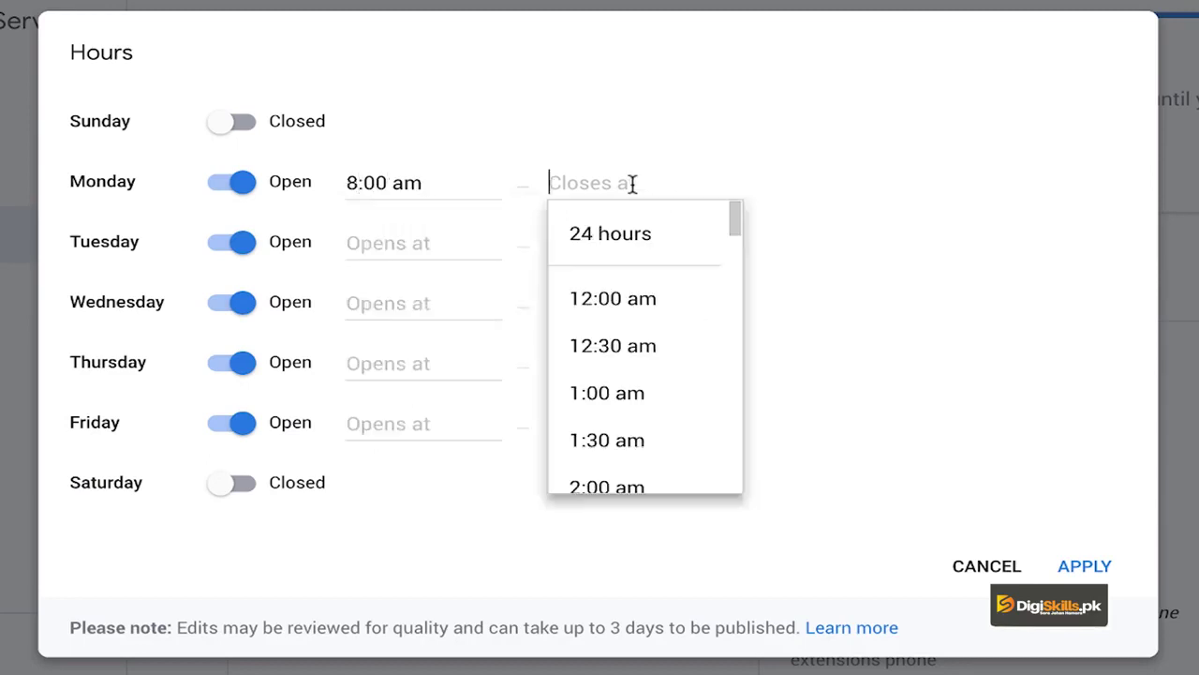
pyautogui.write('2')
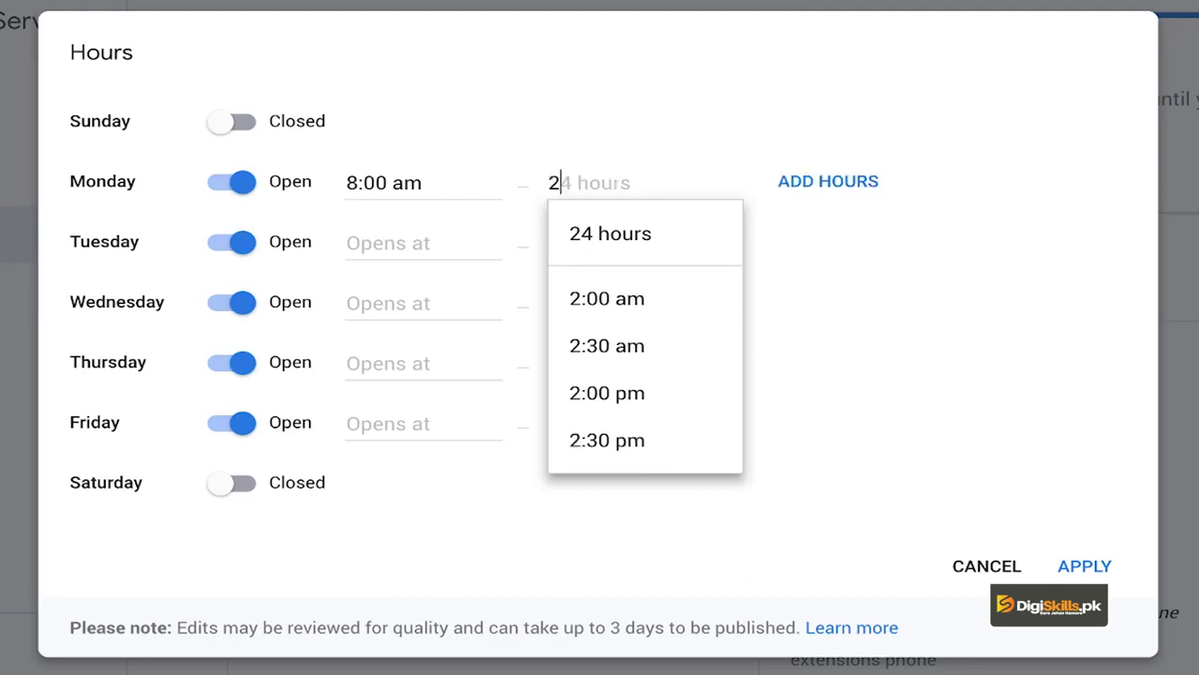
pyautogui.write('am')
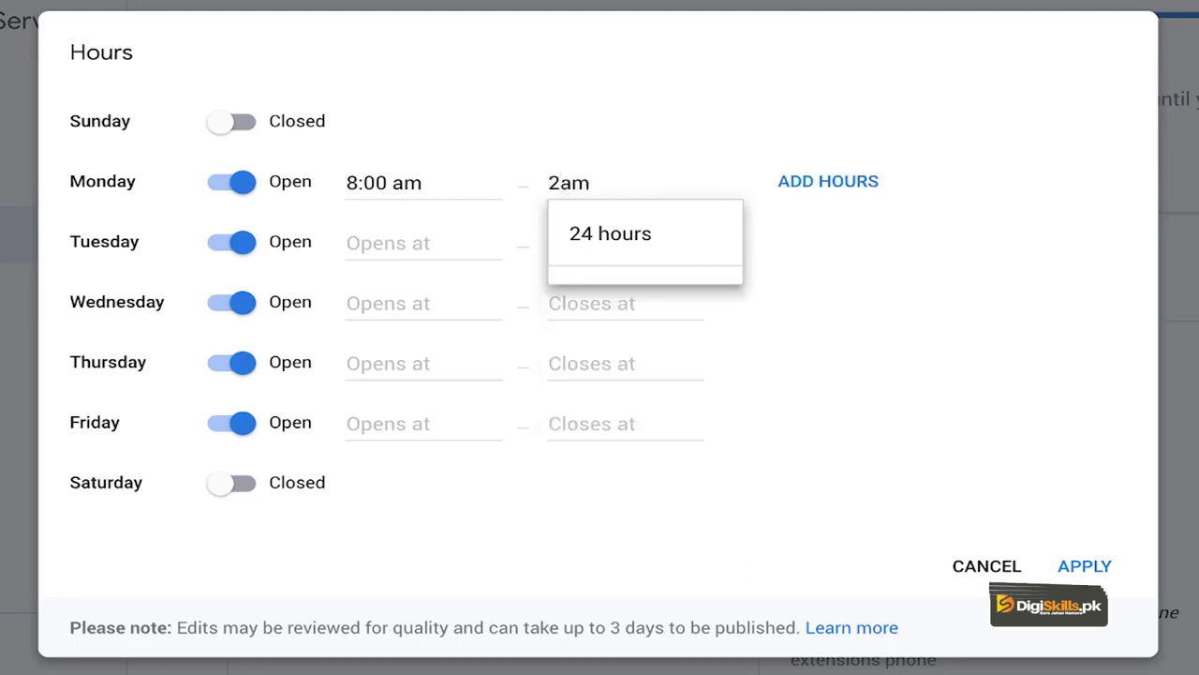
pyautogui.press('BackSpace')
pyautogui.press('BackSpace')
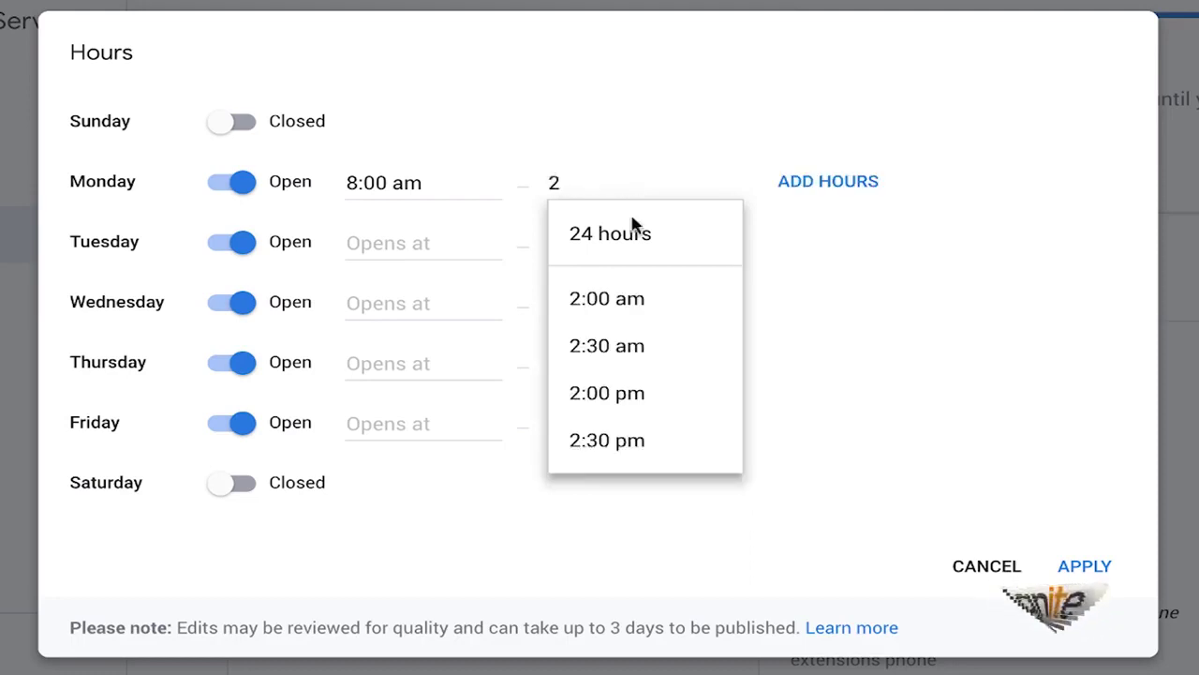
pyautogui.click(653, 299)
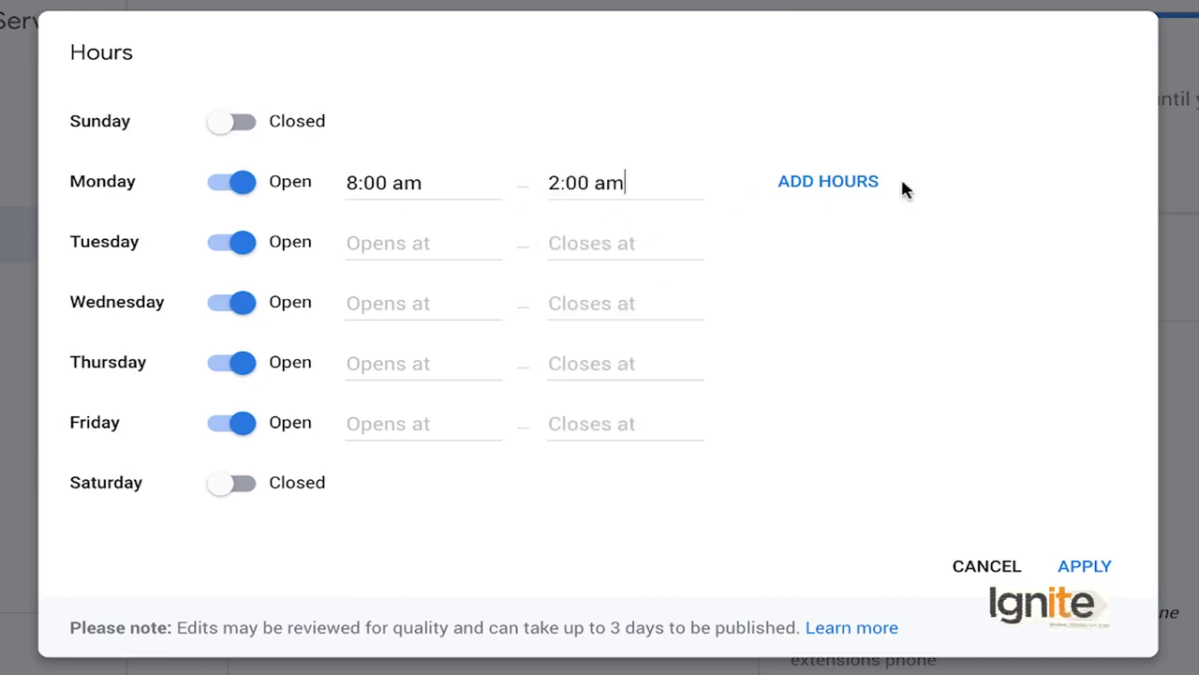
# Add and remove extra Monday hours rows, keeping a single time range
pyautogui.click(851, 188)
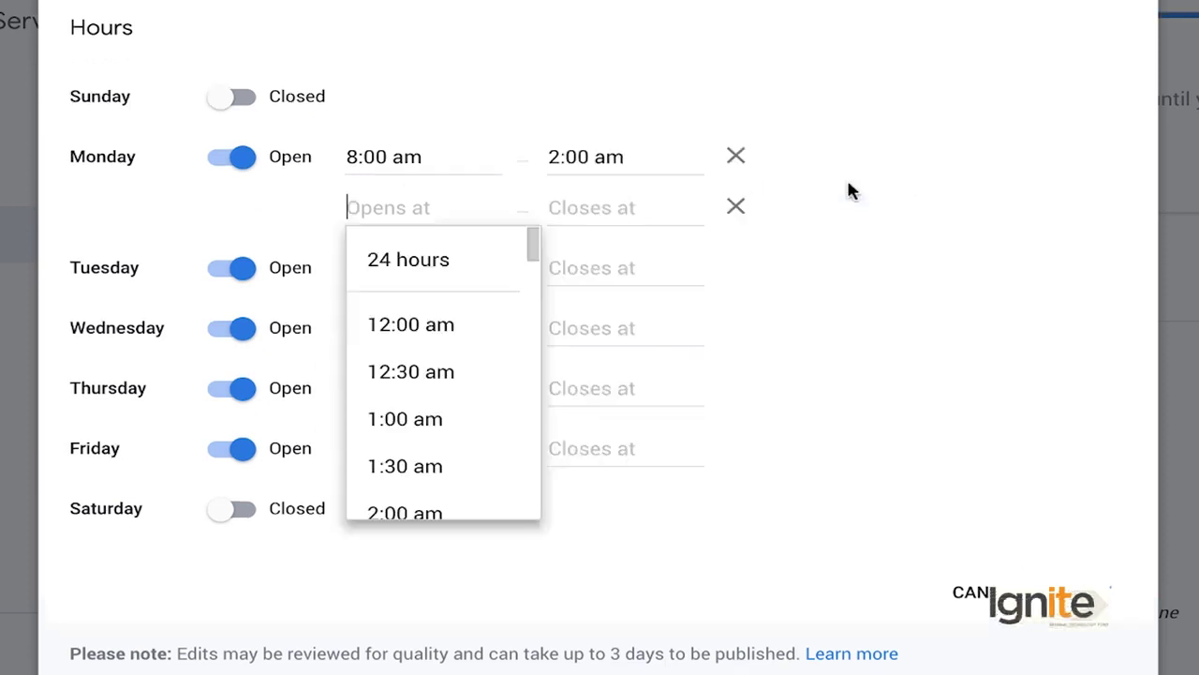
pyautogui.click(734, 213)
pyautogui.click(733, 214)
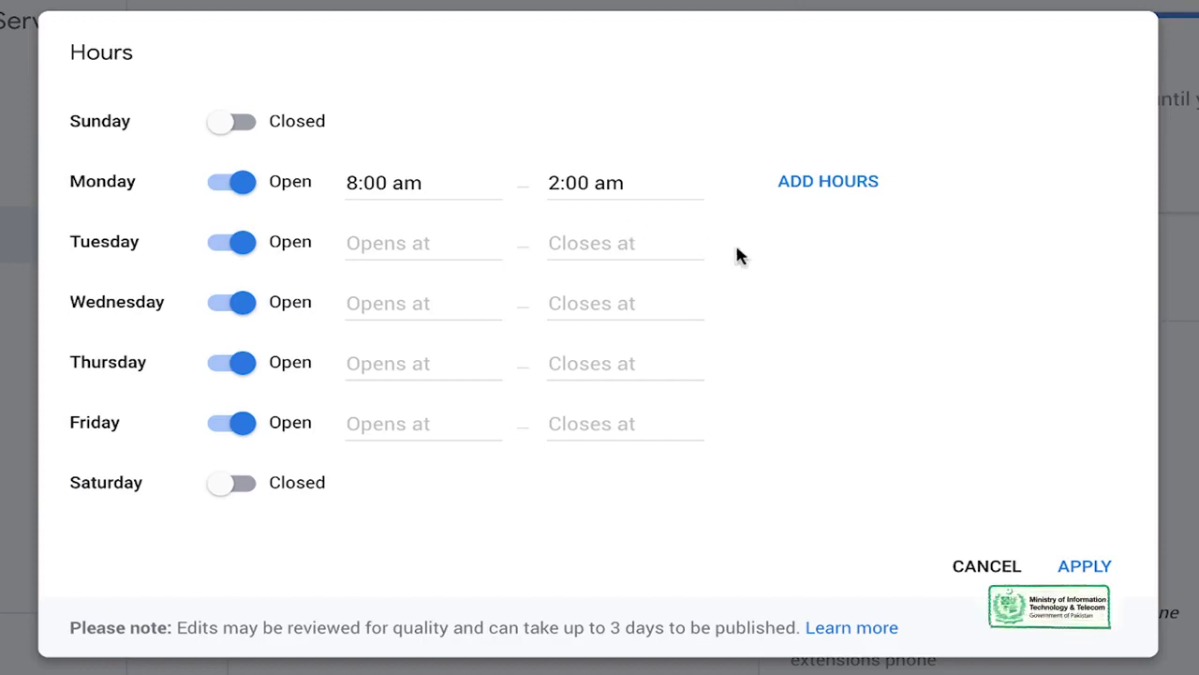
pyautogui.click(849, 185)
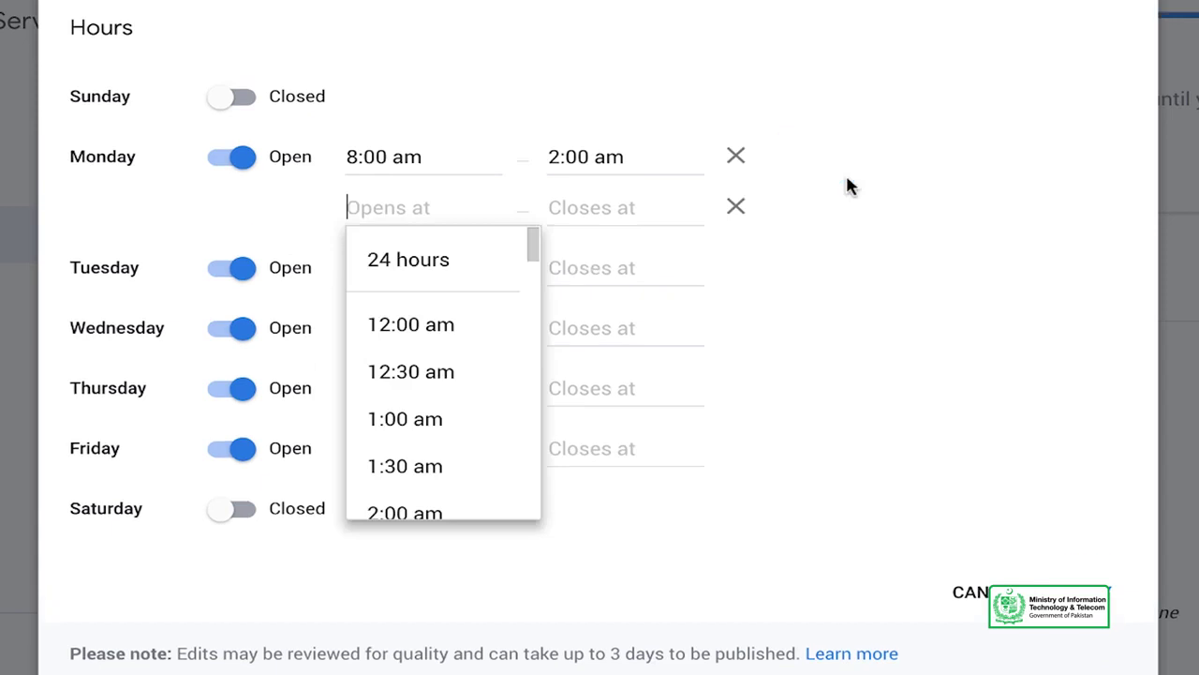
pyautogui.click(738, 209)
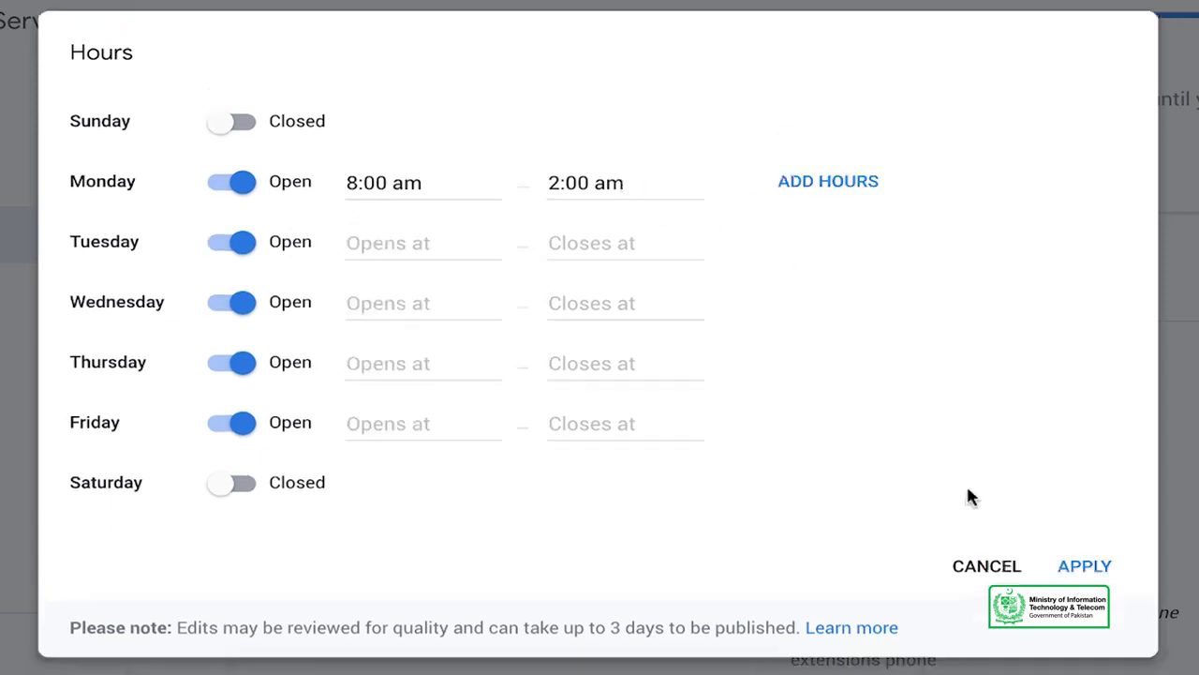
# Set Wednesday, Thursday, Friday and Tuesday to Open 24 hours, then apply the weekly hours
pyautogui.click(1098, 568)
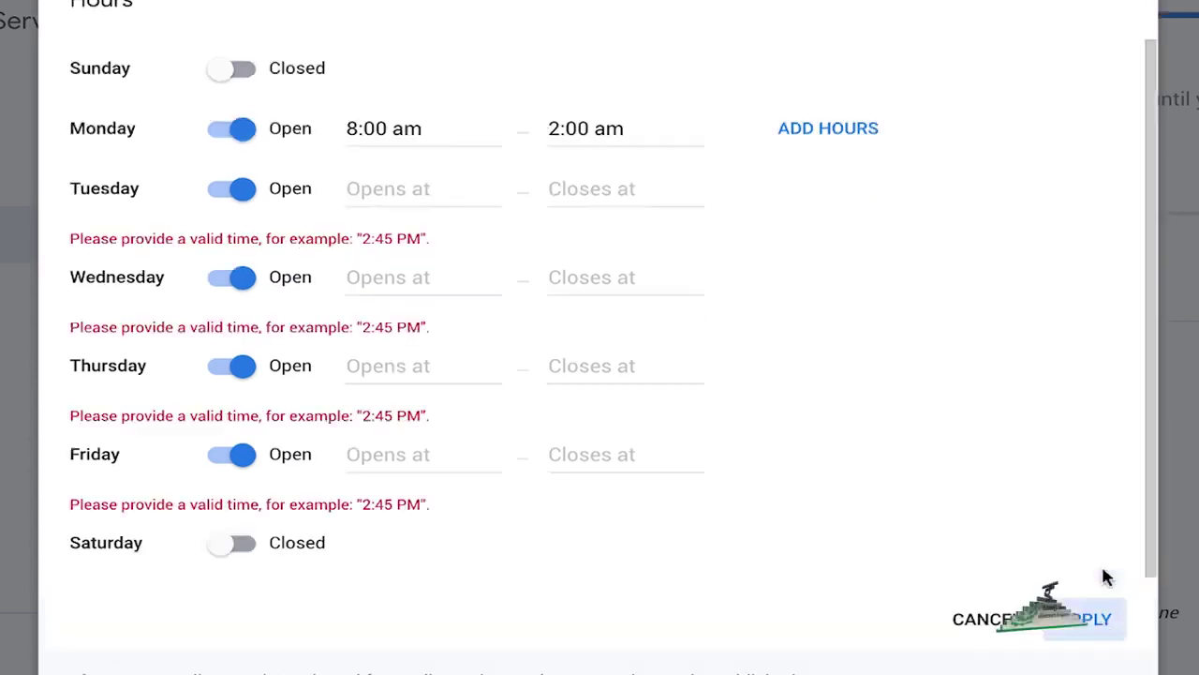
pyautogui.click(360, 277)
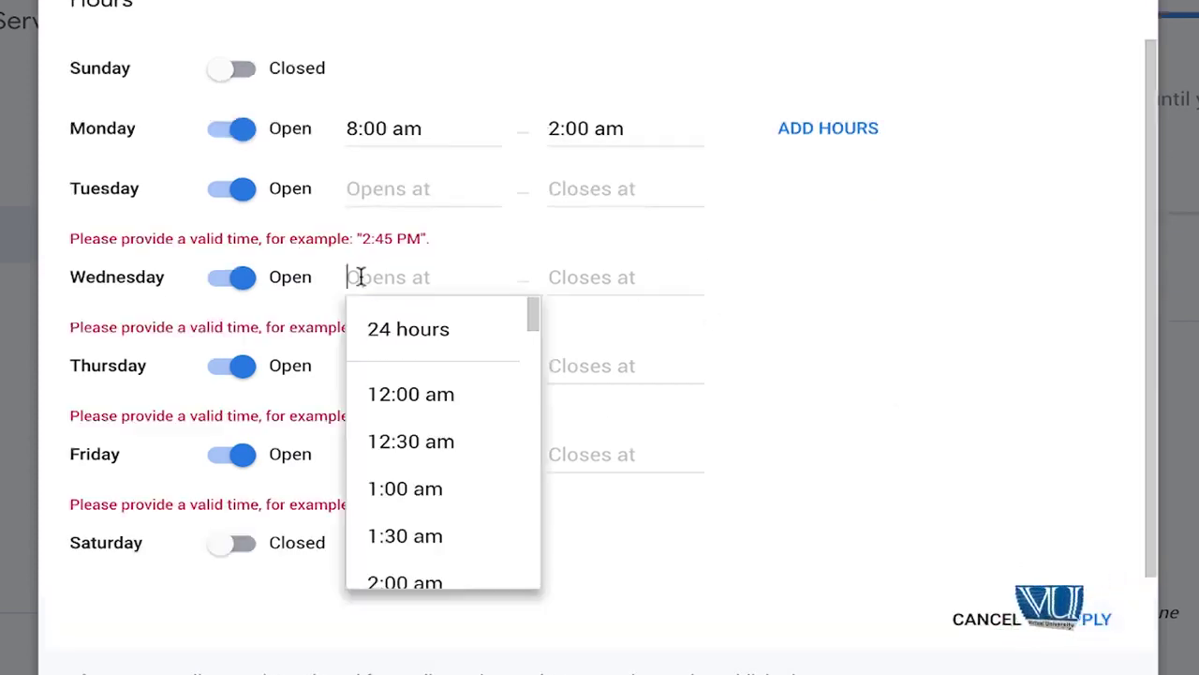
pyautogui.click(421, 335)
pyautogui.click(399, 360)
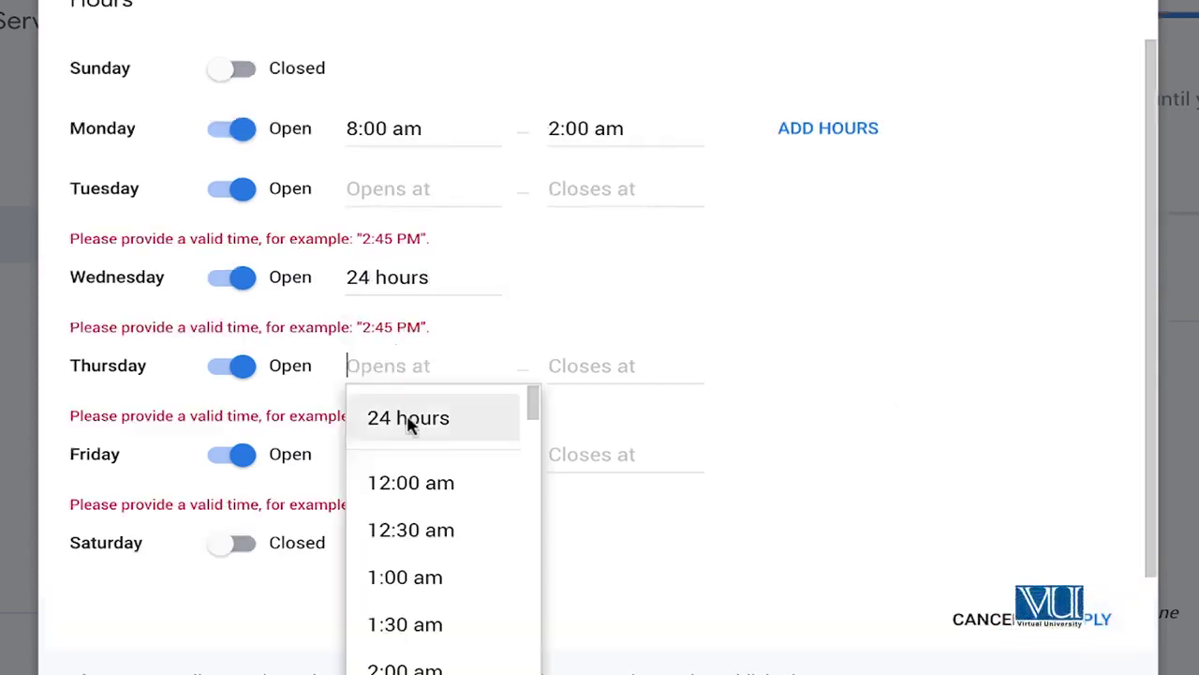
pyautogui.click(406, 420)
pyautogui.click(414, 452)
pyautogui.click(419, 504)
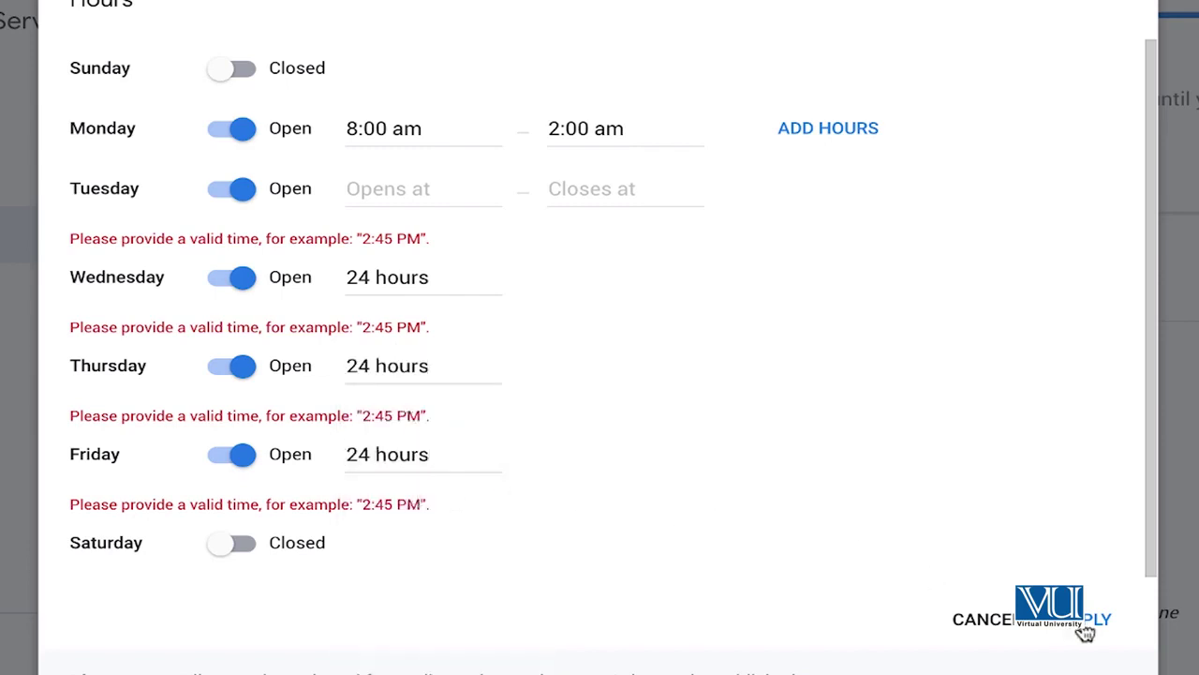
pyautogui.click(406, 197)
pyautogui.click(431, 236)
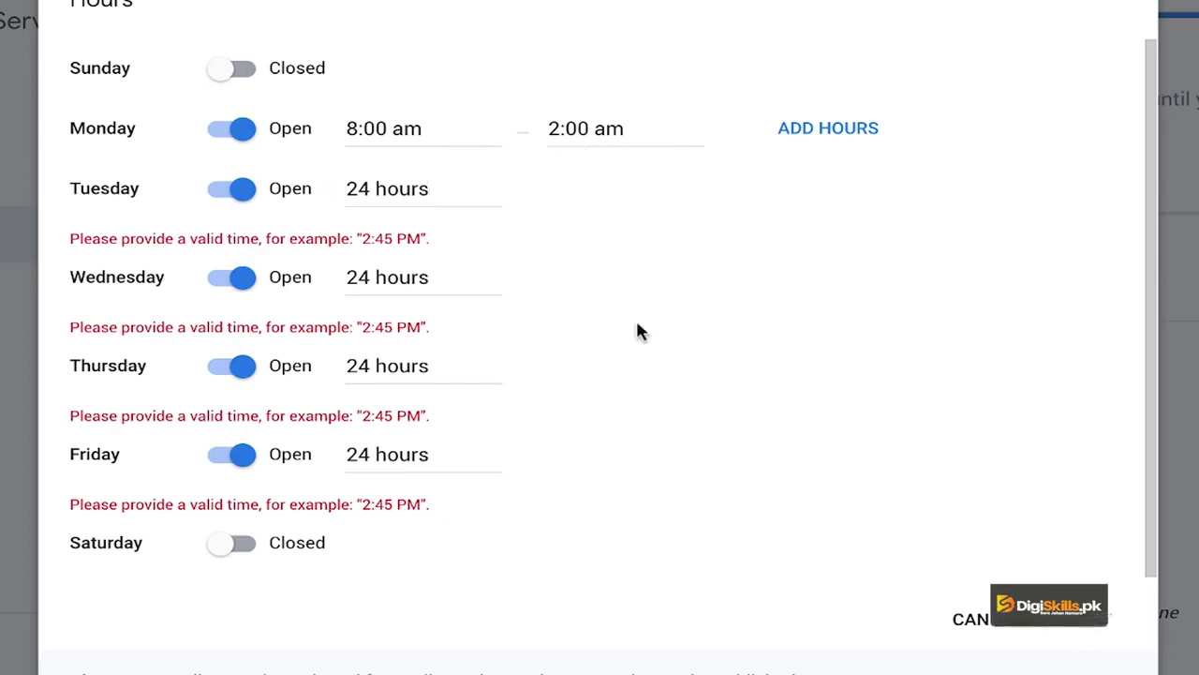
pyautogui.click(1083, 623)
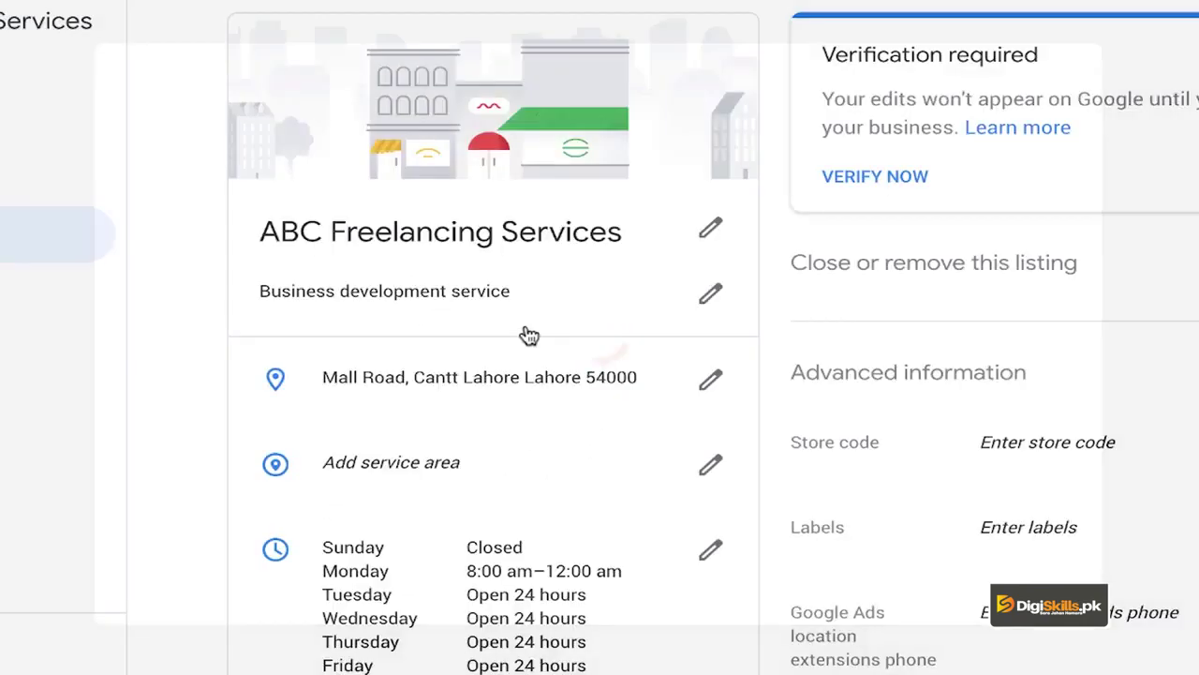
# Return to the listing's Home dashboard and scroll through its cards
pyautogui.click(141, 125)
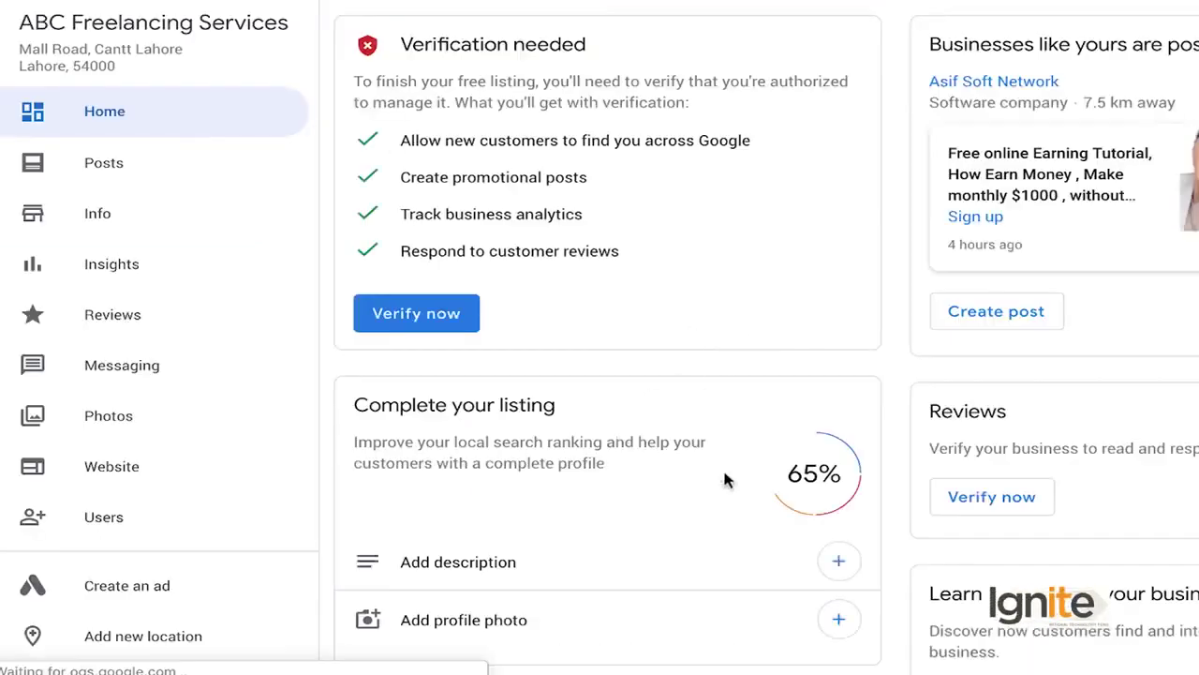
pyautogui.scroll(-2, 762, 515)
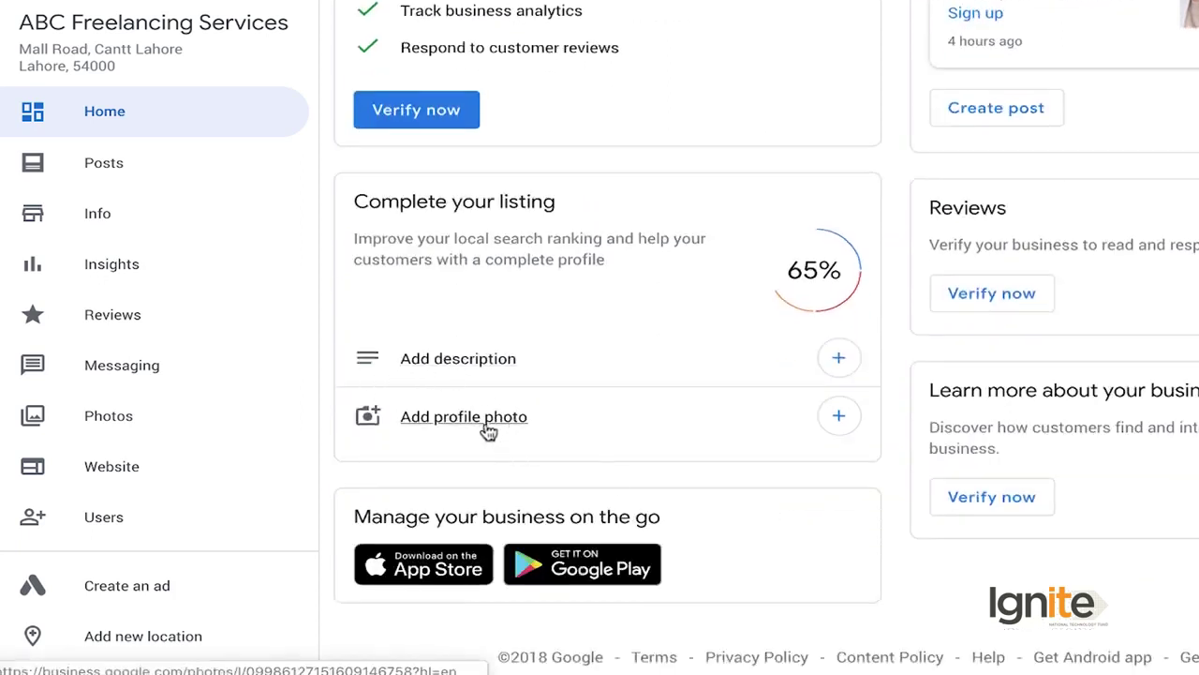
pyautogui.scroll(2, 593, 485)
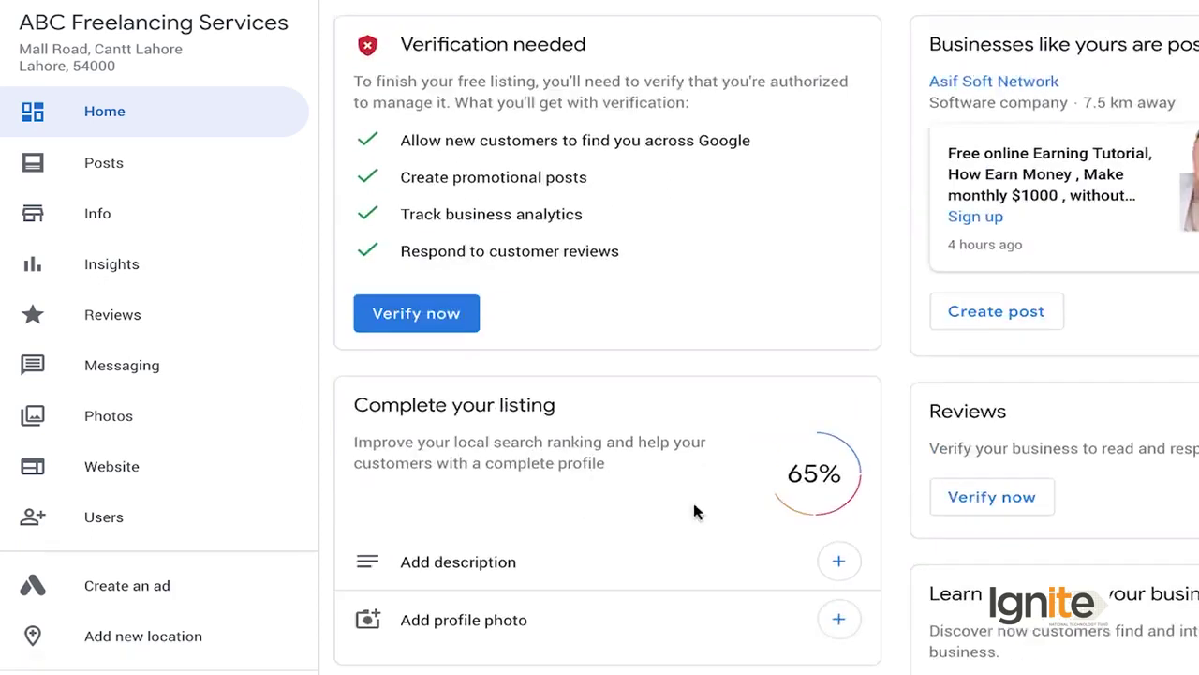
pyautogui.scroll(-2, 640, 542)
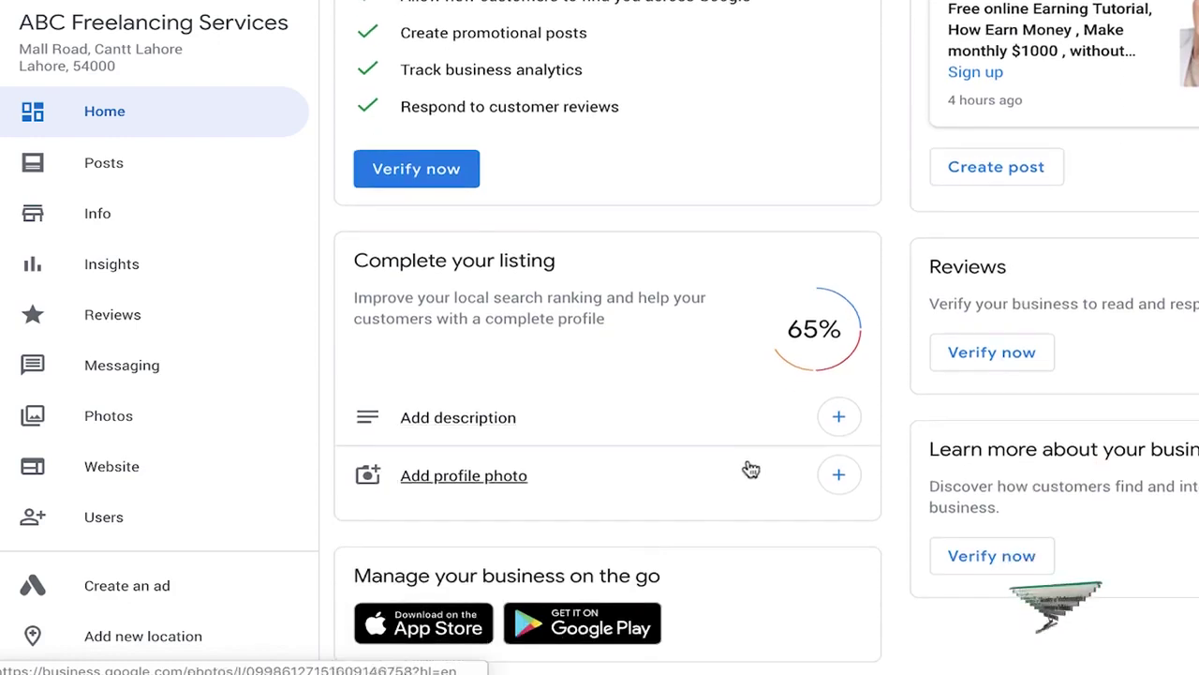
pyautogui.scroll(2, 1093, 287)
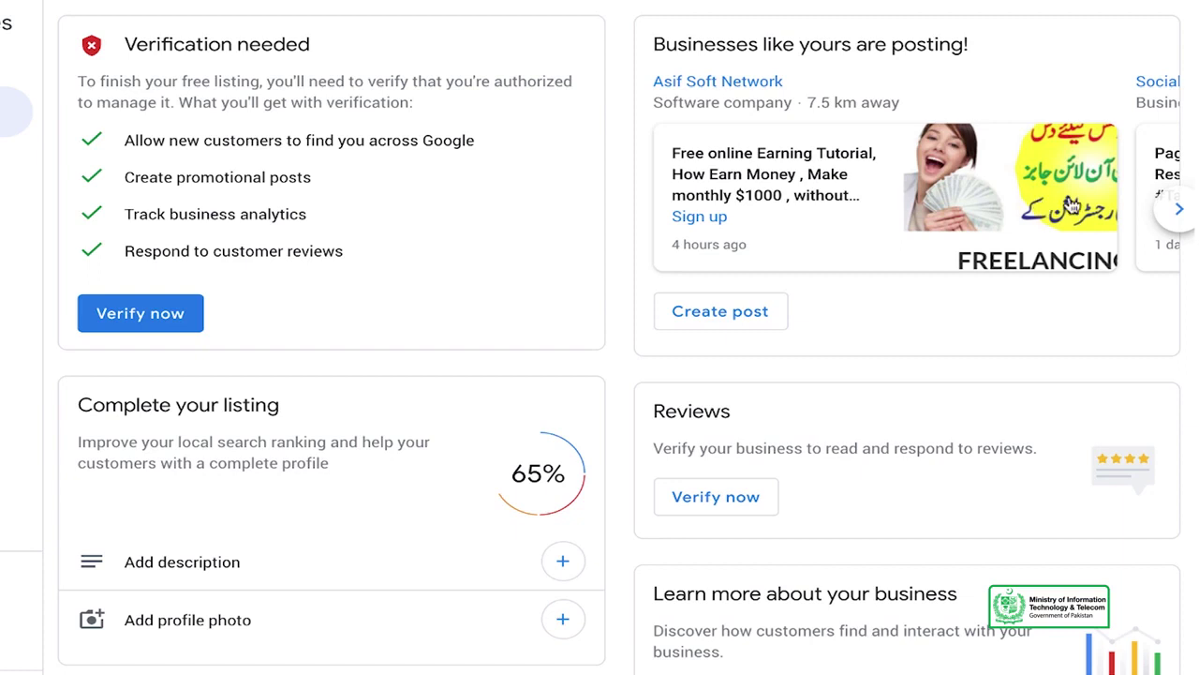
# Page the 'Businesses like yours are posting!' carousel forward until Orbilon Technologies' hiring post appears
pyautogui.click(1166, 217)
pyautogui.click(1171, 216)
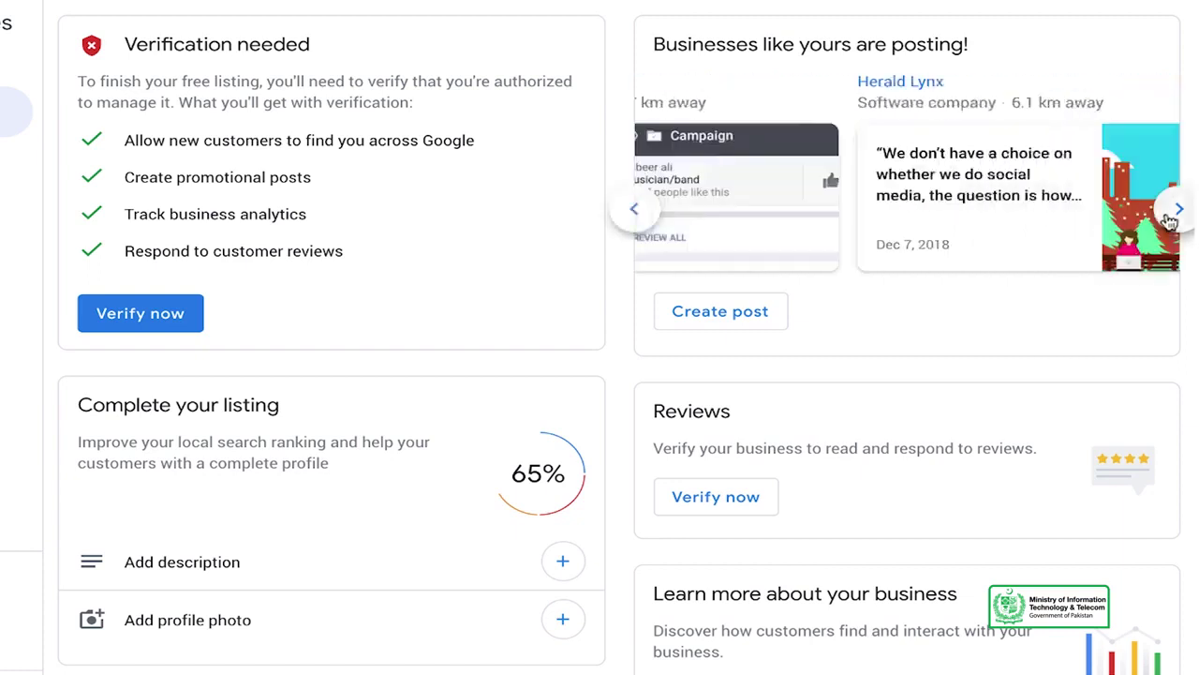
pyautogui.click(1178, 217)
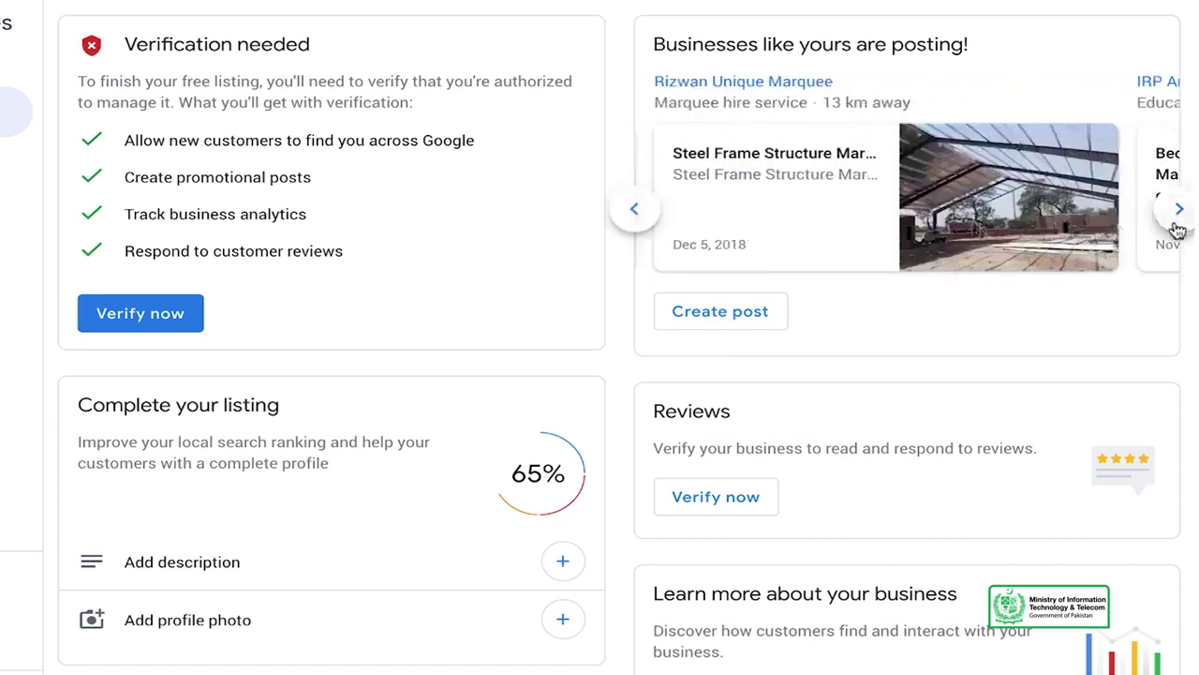
pyautogui.click(1177, 217)
pyautogui.click(1177, 218)
pyautogui.click(1176, 217)
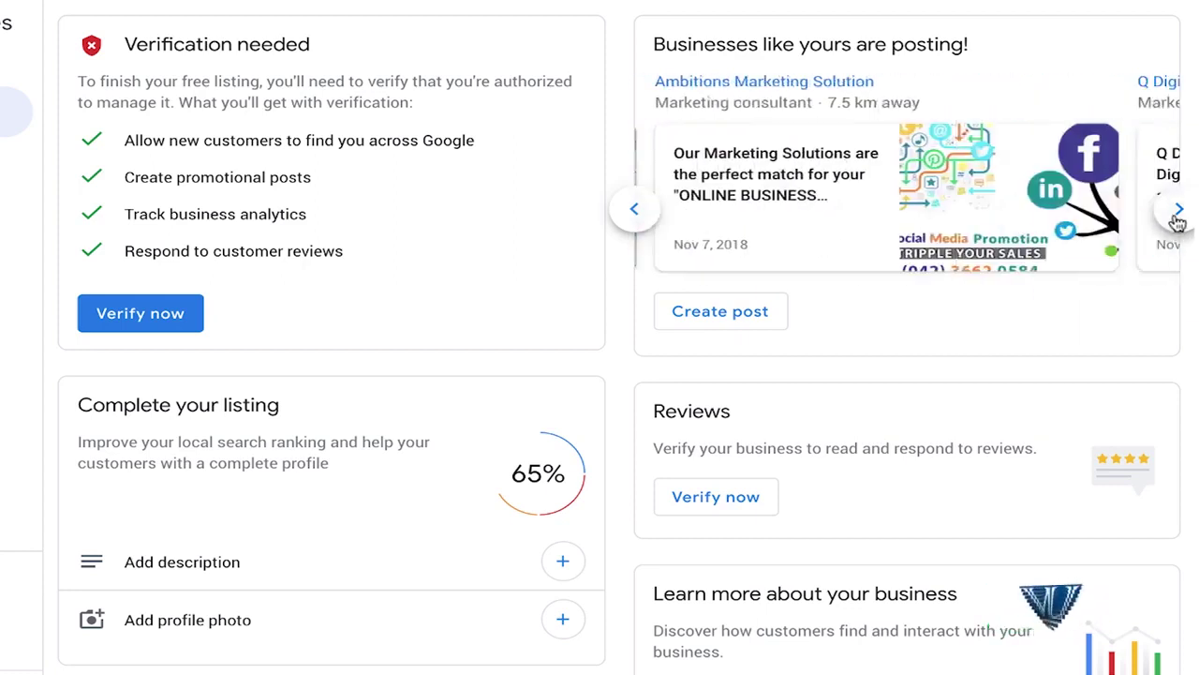
pyautogui.click(1178, 217)
pyautogui.click(1177, 217)
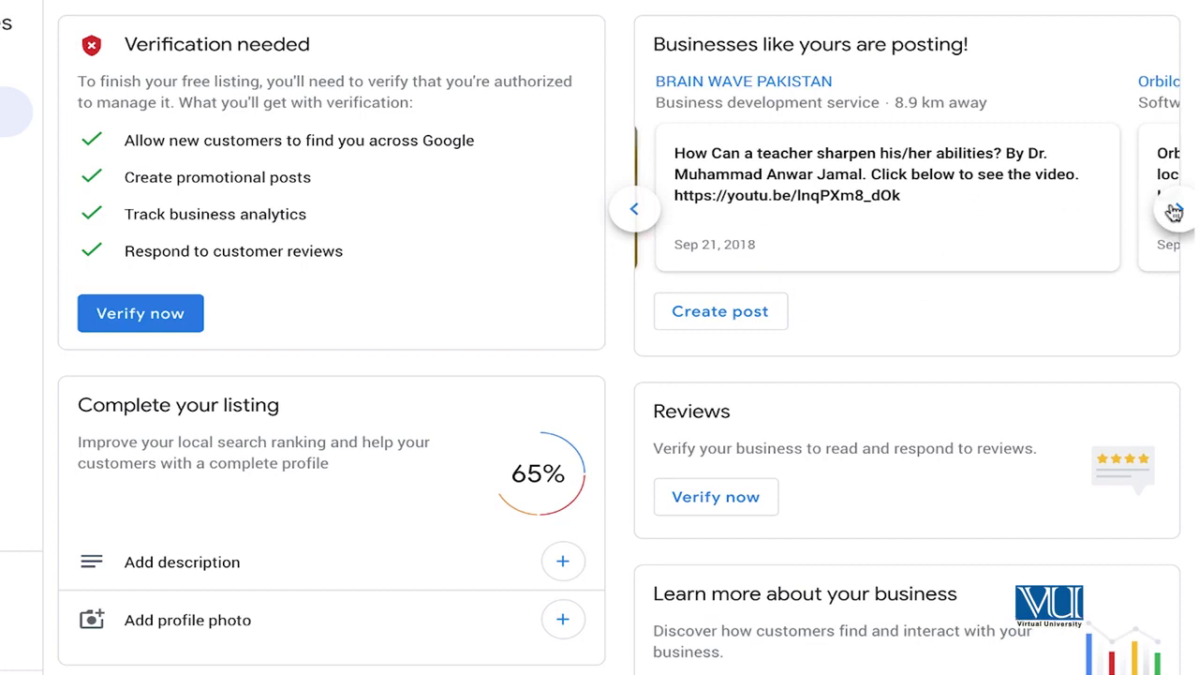
pyautogui.click(1175, 212)
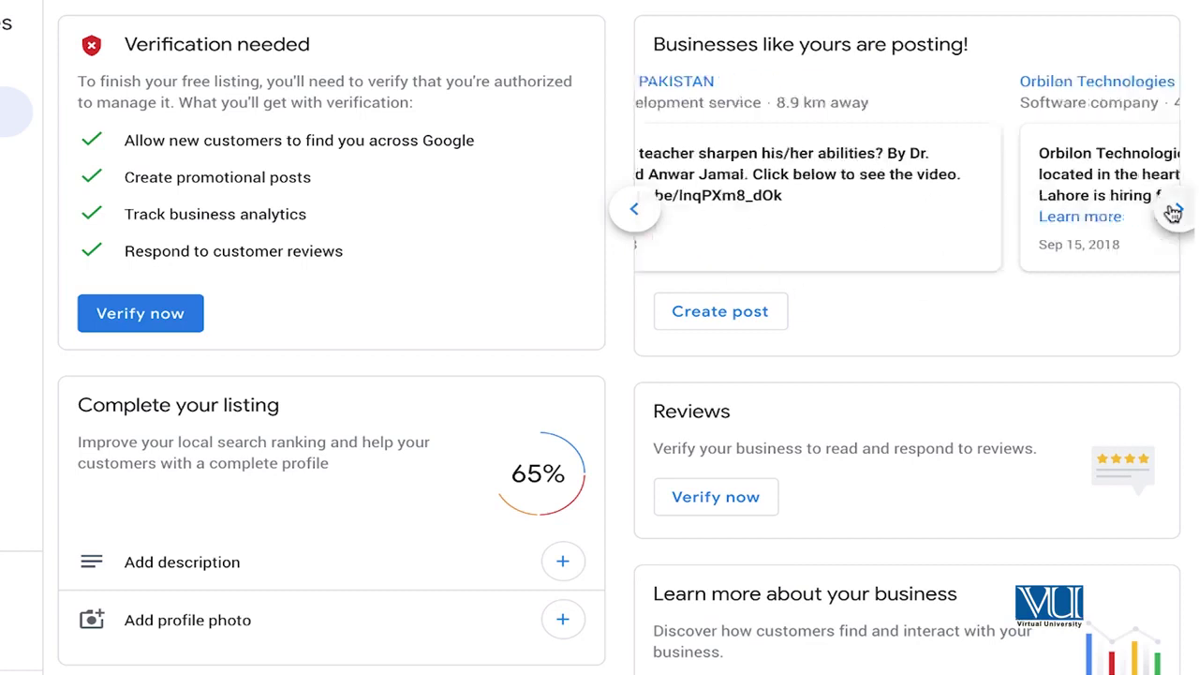
# Start a new post and switch its type to Product
pyautogui.click(768, 320)
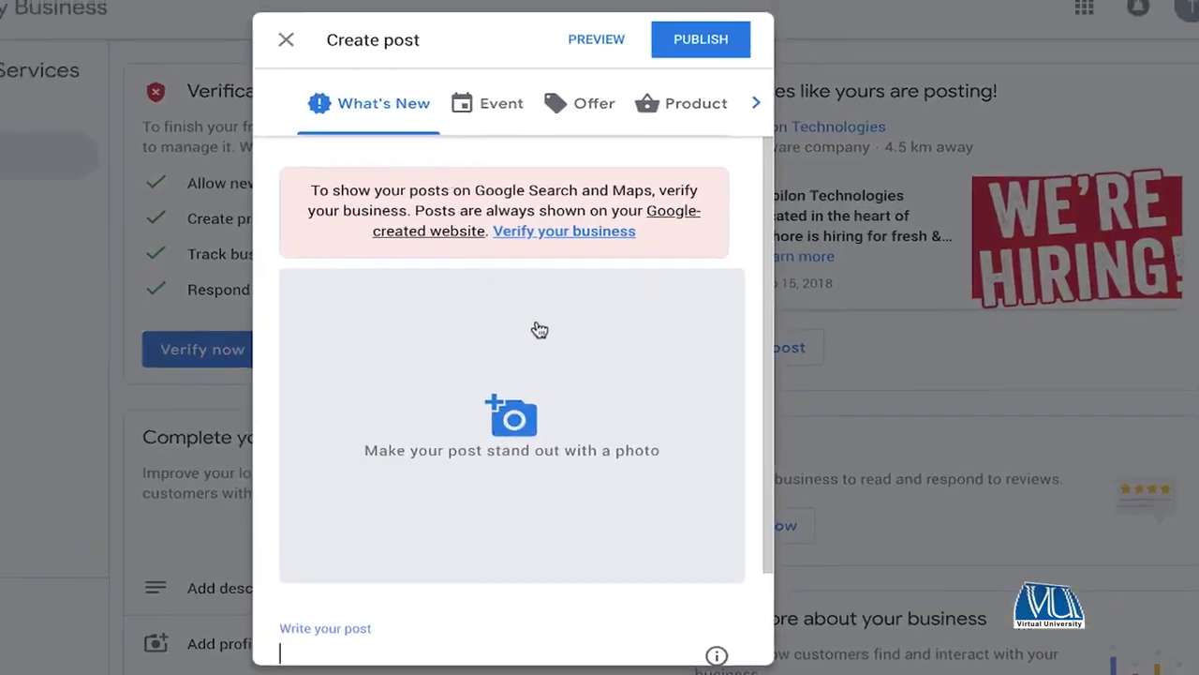
pyautogui.scroll(-2, 431, 396)
pyautogui.scroll(2, 431, 396)
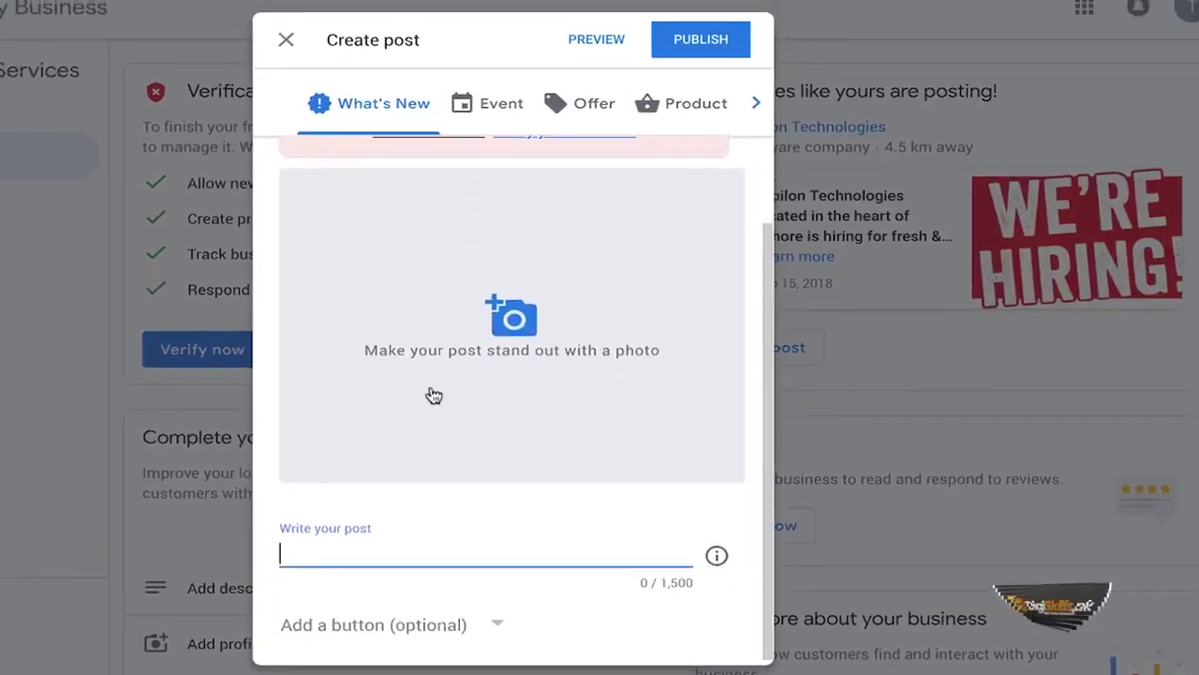
pyautogui.press('Tab')
pyautogui.scroll(-1, 485, 408)
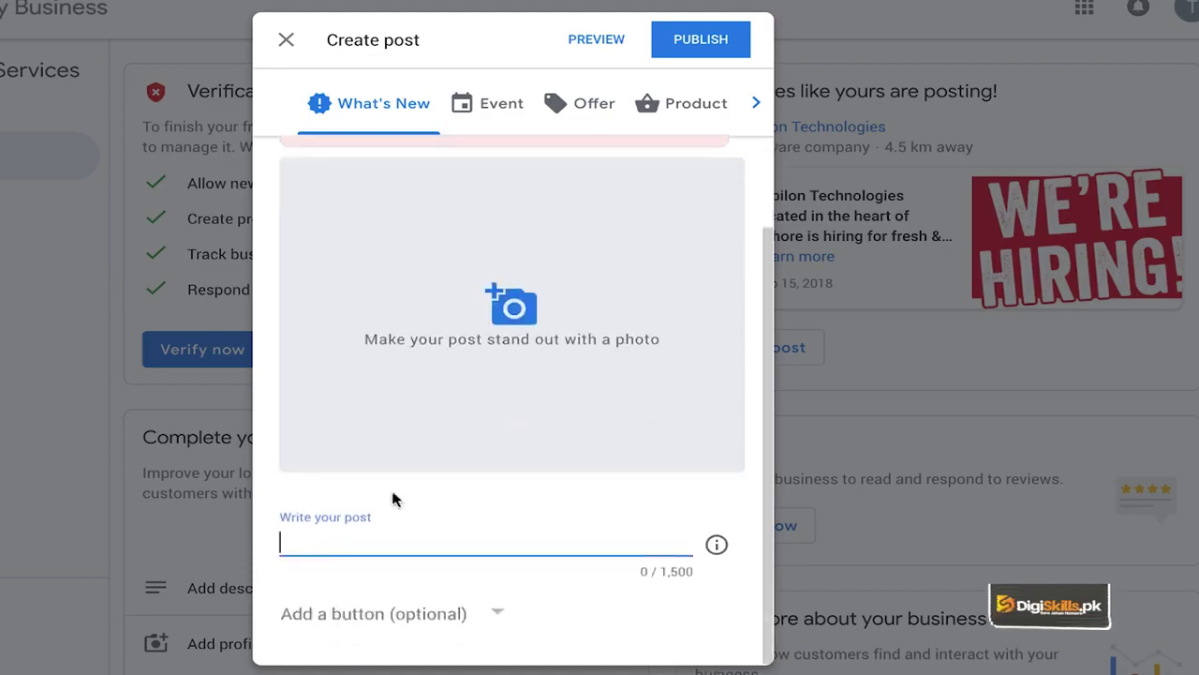
pyautogui.scroll(1, 445, 393)
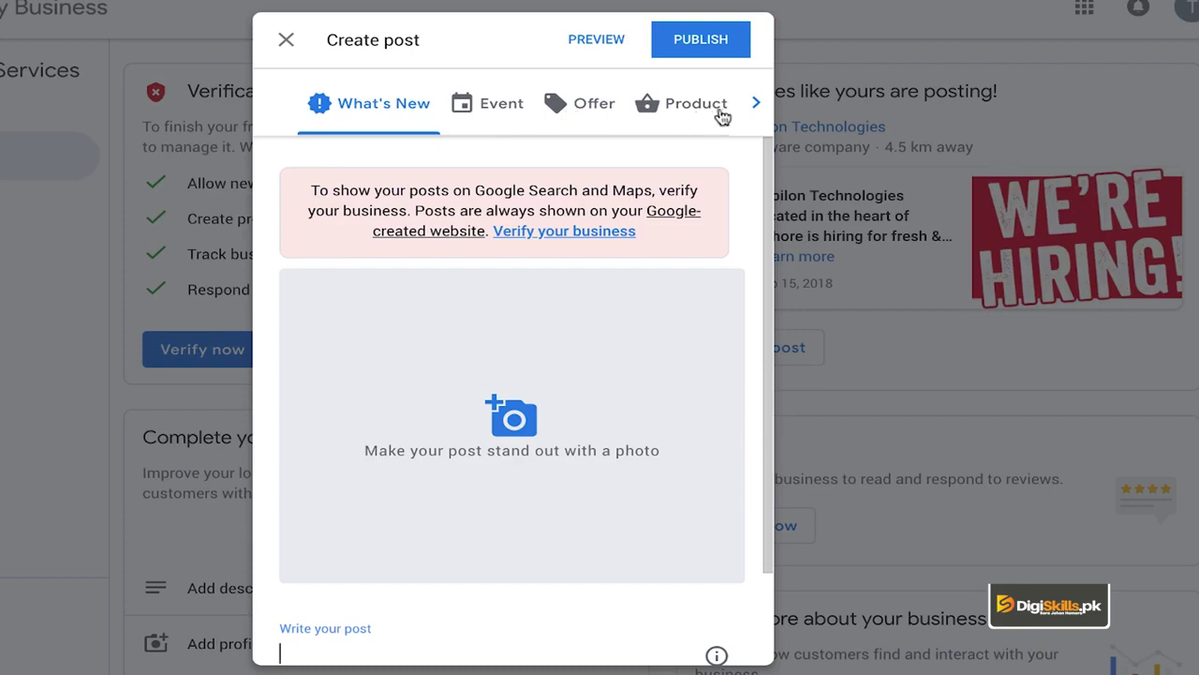
pyautogui.click(757, 105)
pyautogui.click(684, 109)
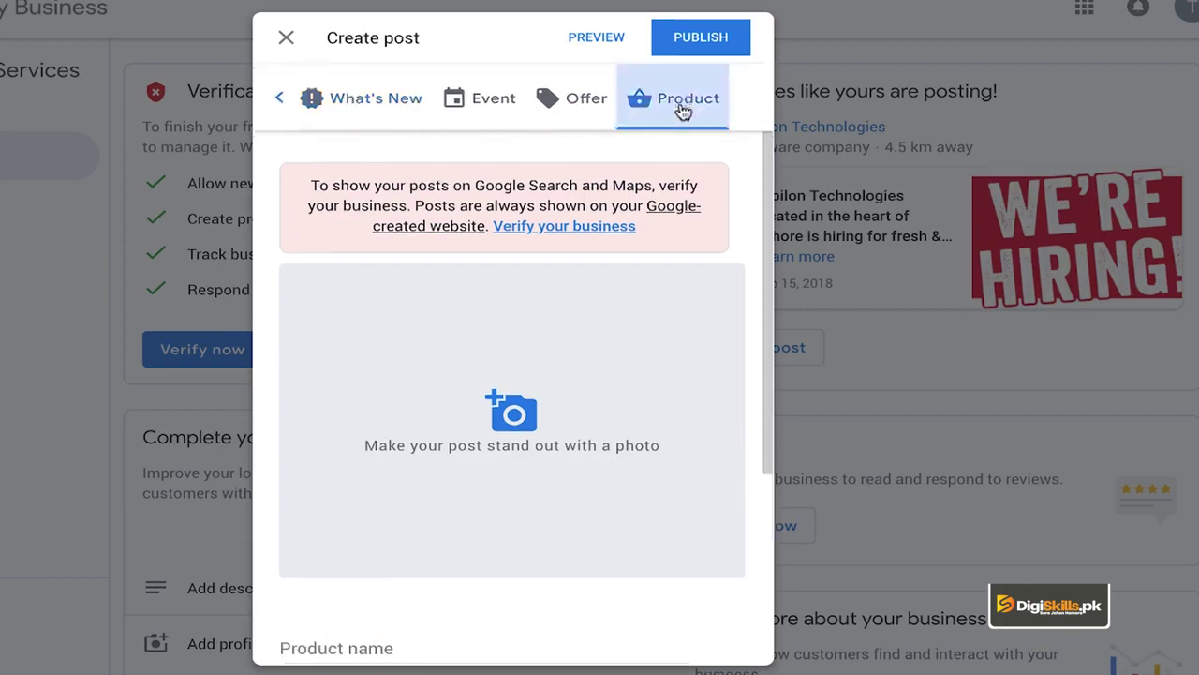
# Focus the Product name and Price (PKR) fields in turn, leaving both empty
pyautogui.scroll(-3, 491, 333)
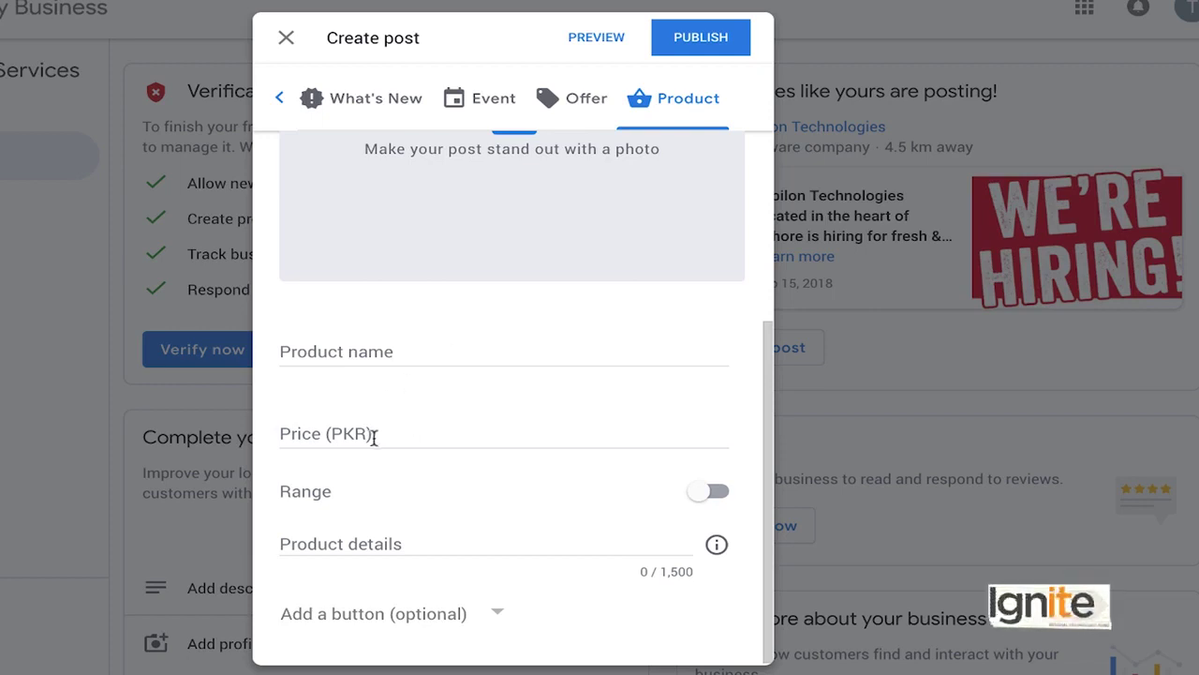
pyautogui.click(374, 439)
pyautogui.click(388, 356)
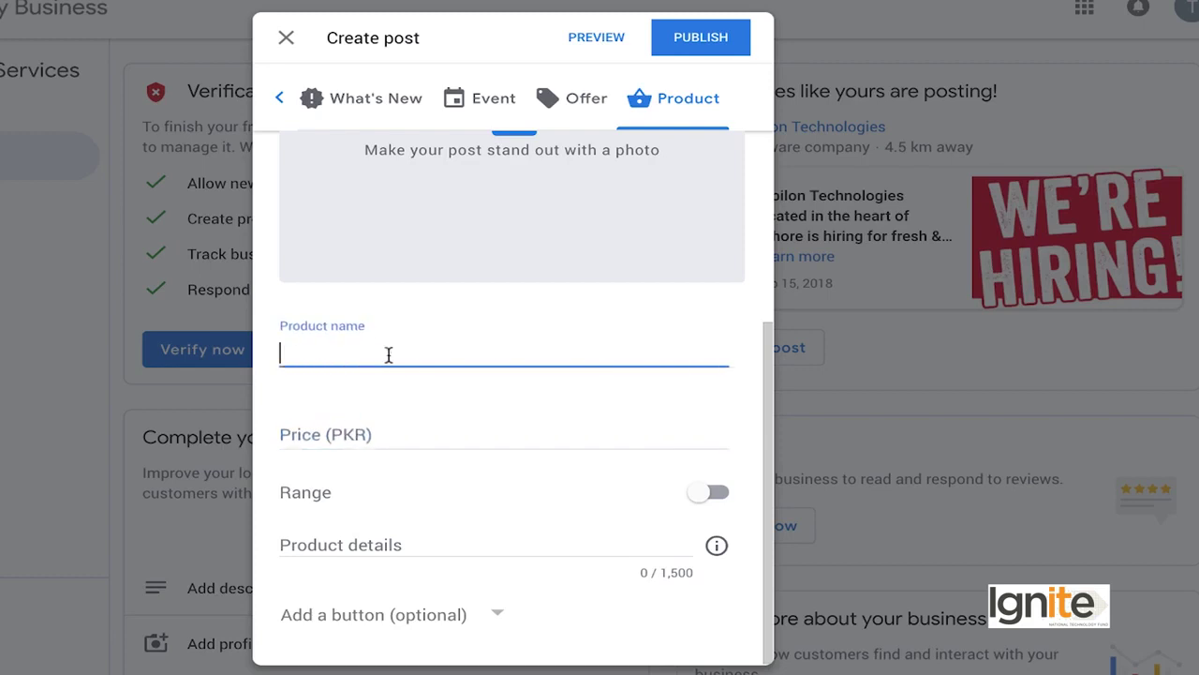
pyautogui.click(399, 433)
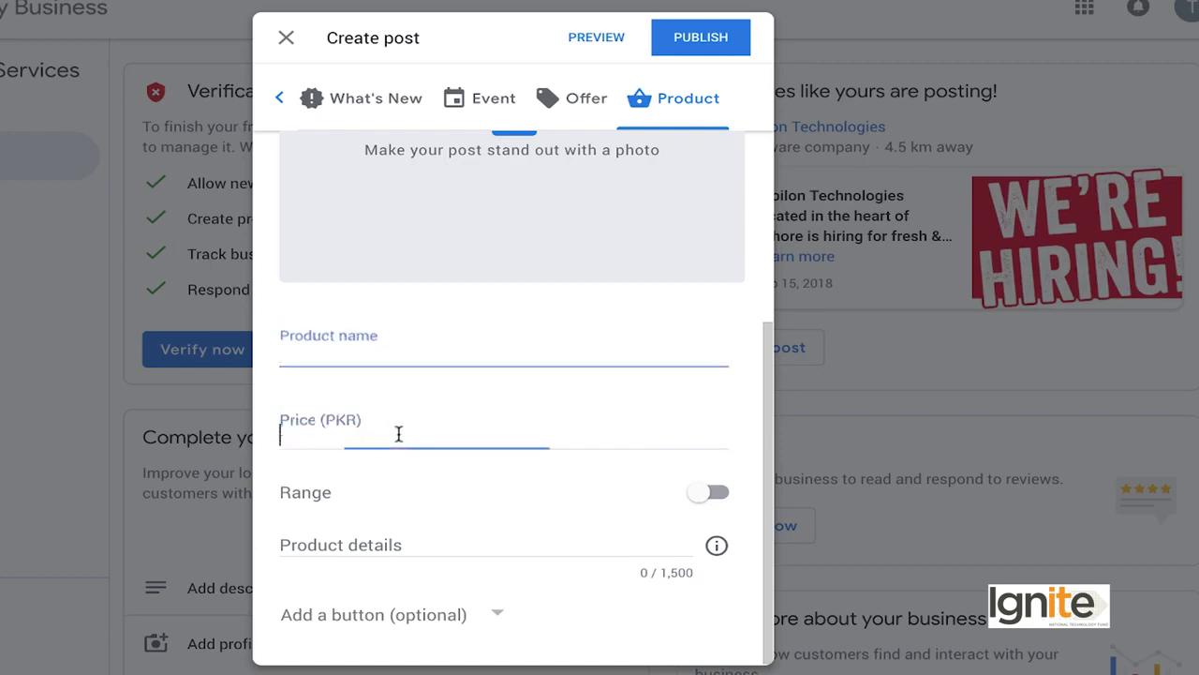
pyautogui.click(408, 355)
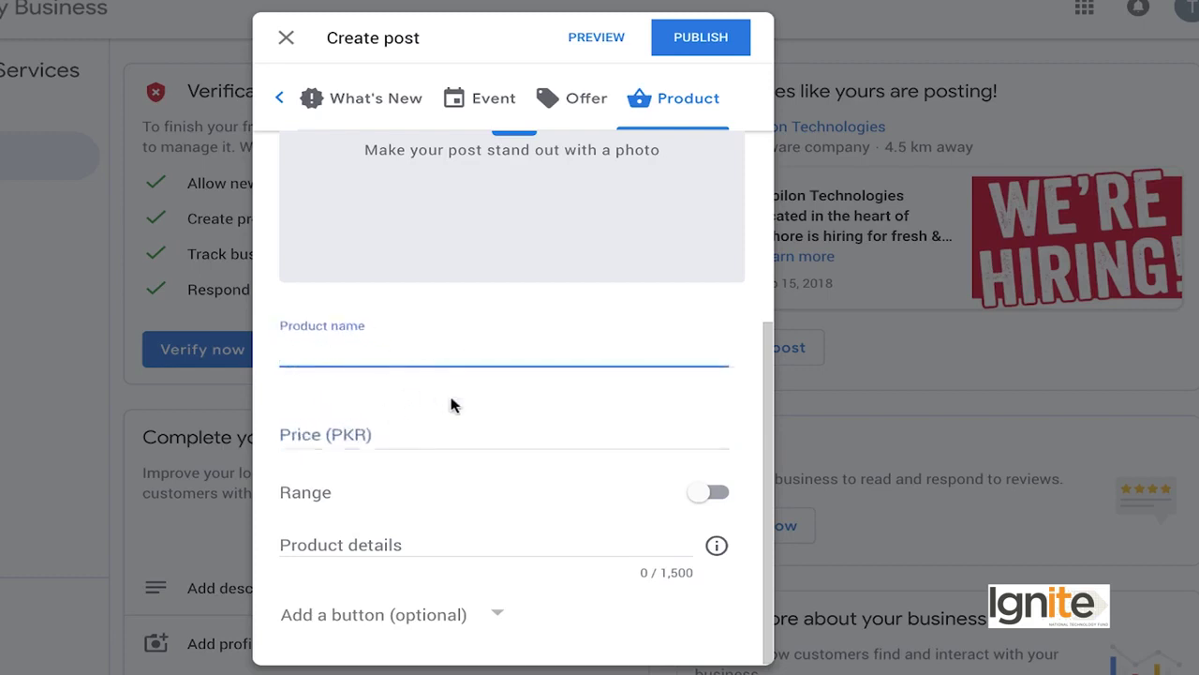
pyautogui.click(402, 446)
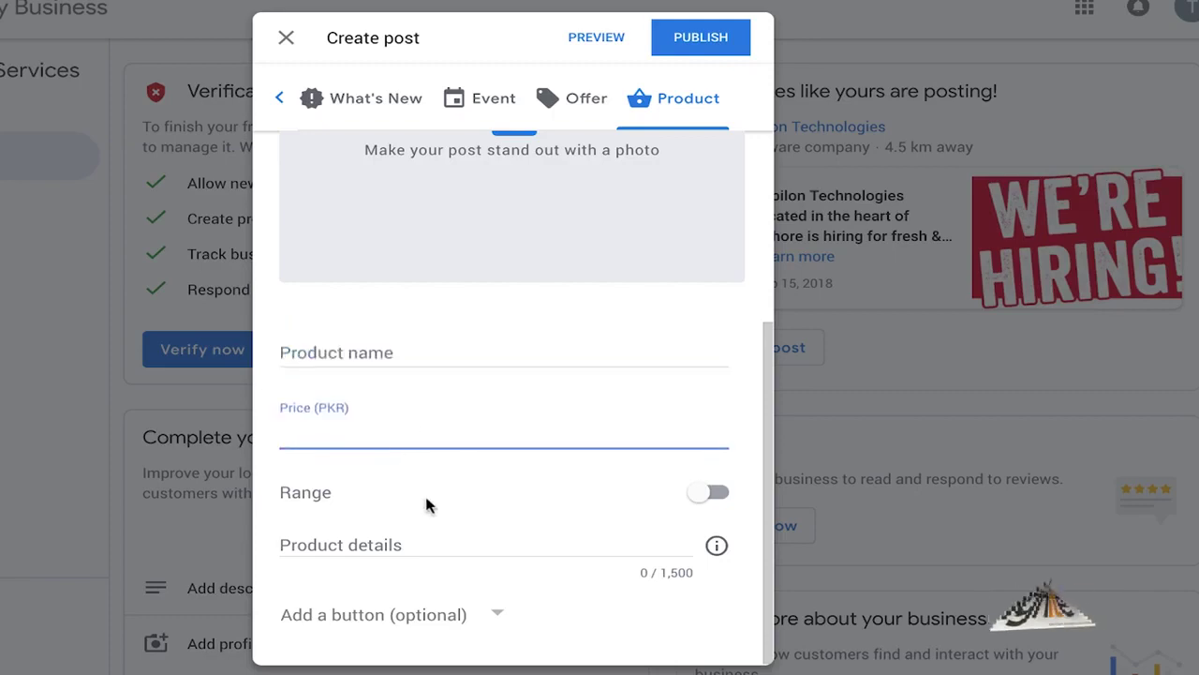
pyautogui.click(373, 349)
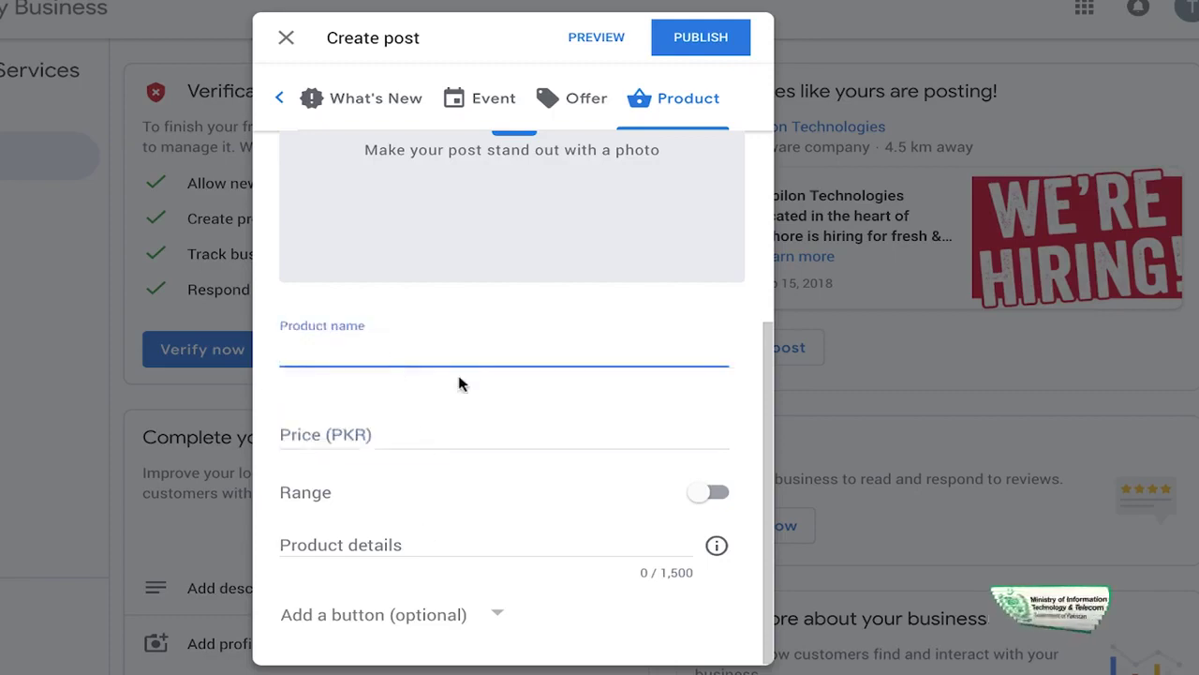
pyautogui.scroll(3, 463, 312)
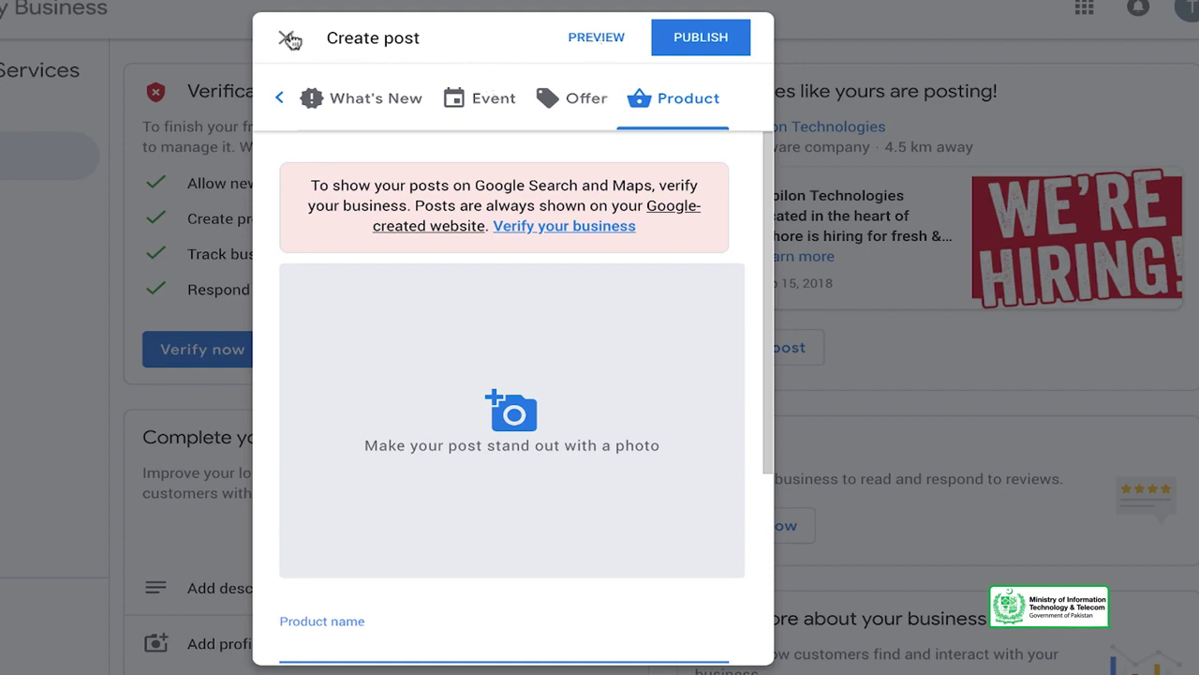
# Close the Create post dialog without publishing and scroll through the dashboard cards
pyautogui.click(287, 40)
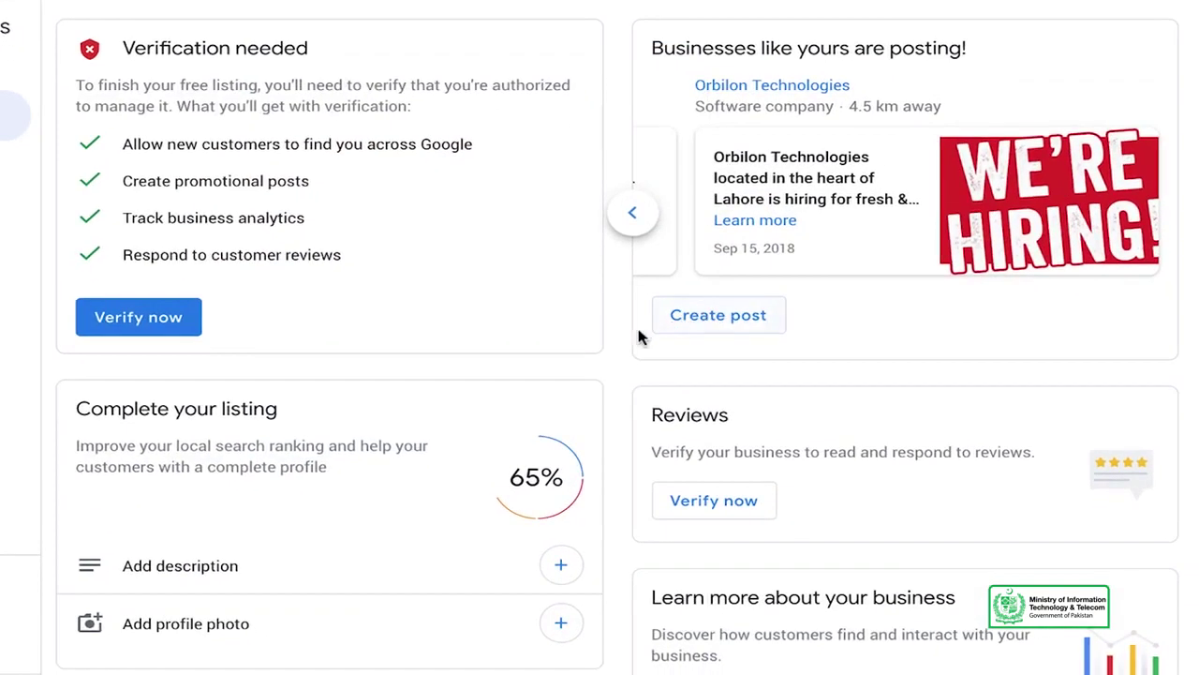
pyautogui.scroll(-3, 640, 337)
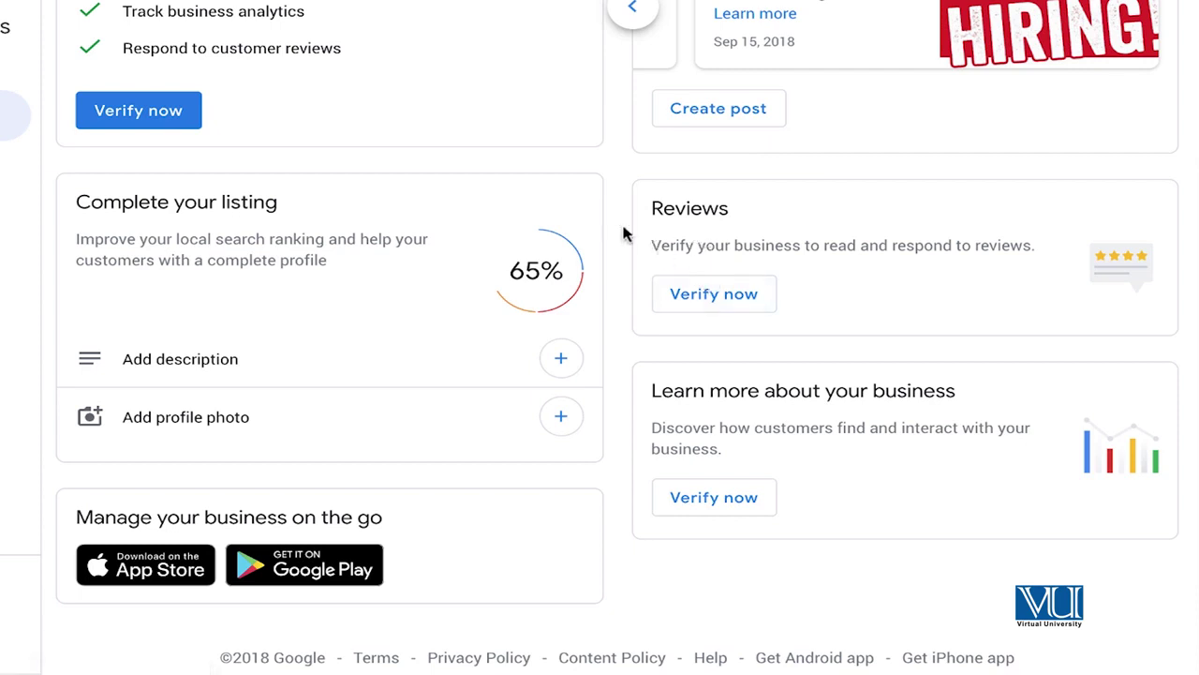
pyautogui.scroll(2, 626, 239)
pyautogui.scroll(-2, 626, 234)
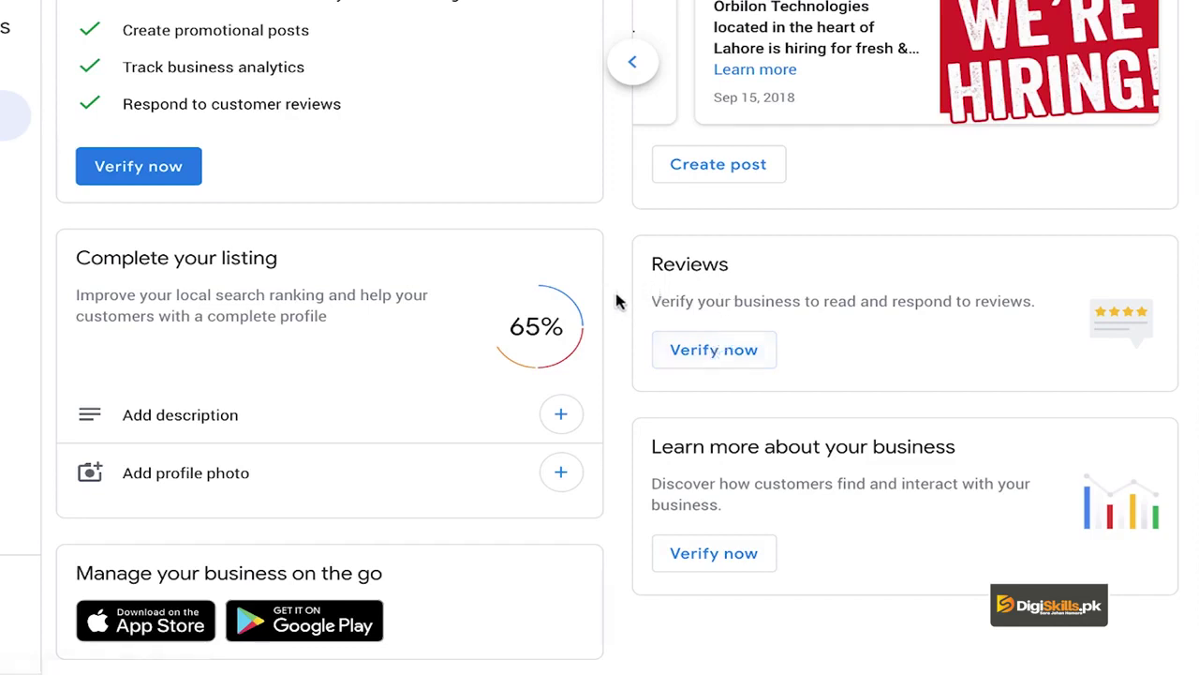
pyautogui.scroll(3, 703, 338)
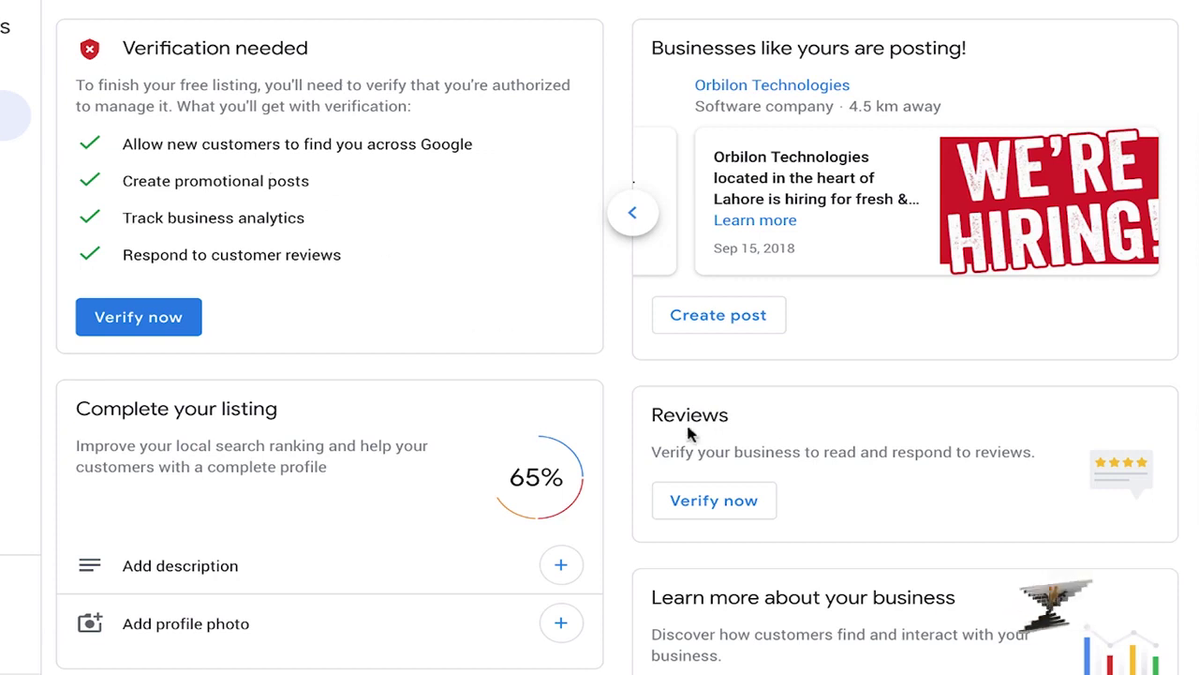
pyautogui.scroll(-3, 694, 436)
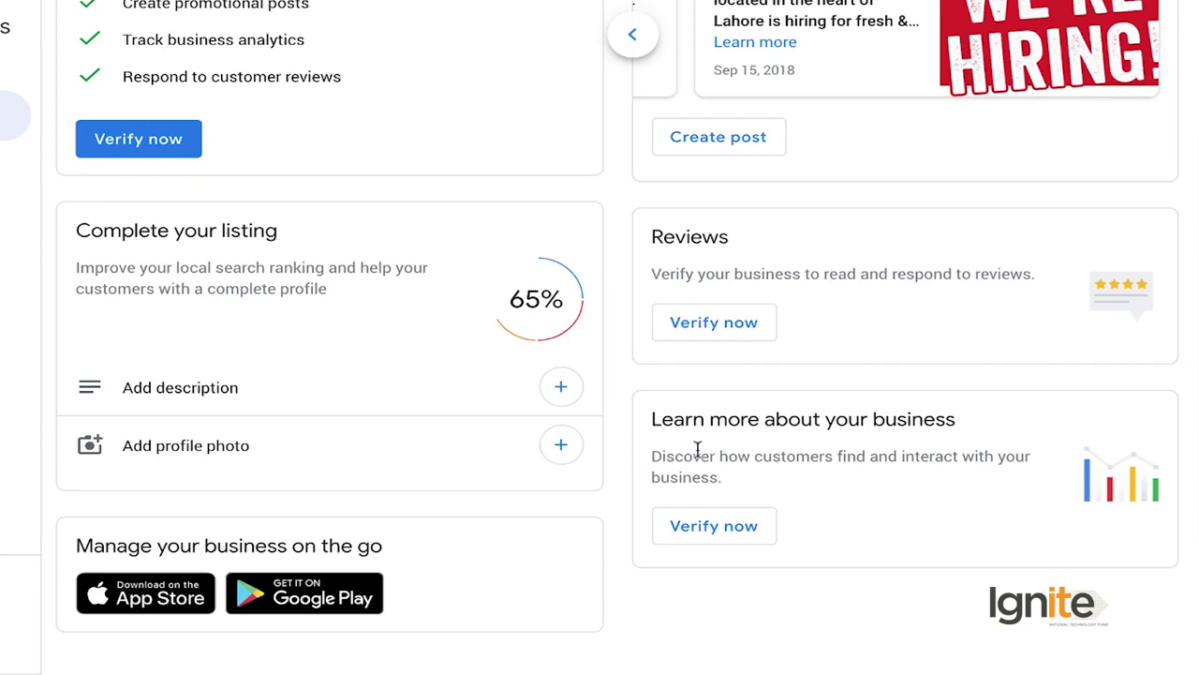
# Highlight the 'Learn more about your business' card text, then clear the selection
pyautogui.moveTo(658, 464); pyautogui.dragTo(721, 479)
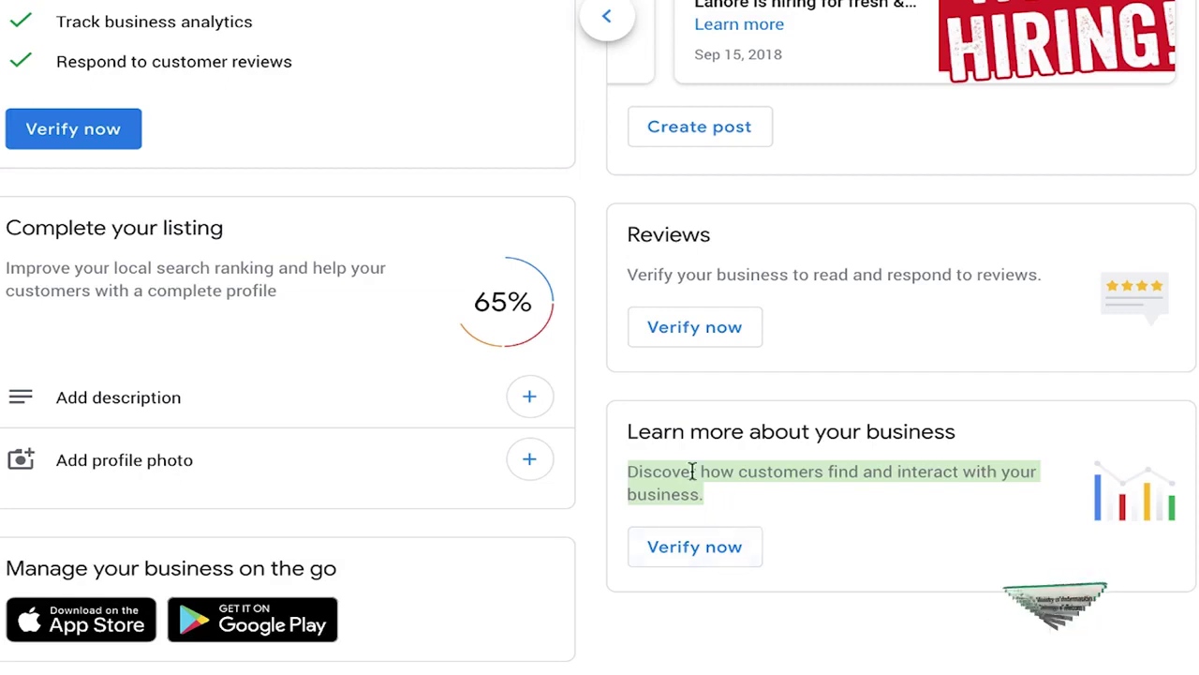
pyautogui.moveTo(629, 430)
pyautogui.mouseDown()
pyautogui.moveTo(777, 494)
pyautogui.moveTo(725, 481)
pyautogui.mouseUp()
pyautogui.click(713, 480)
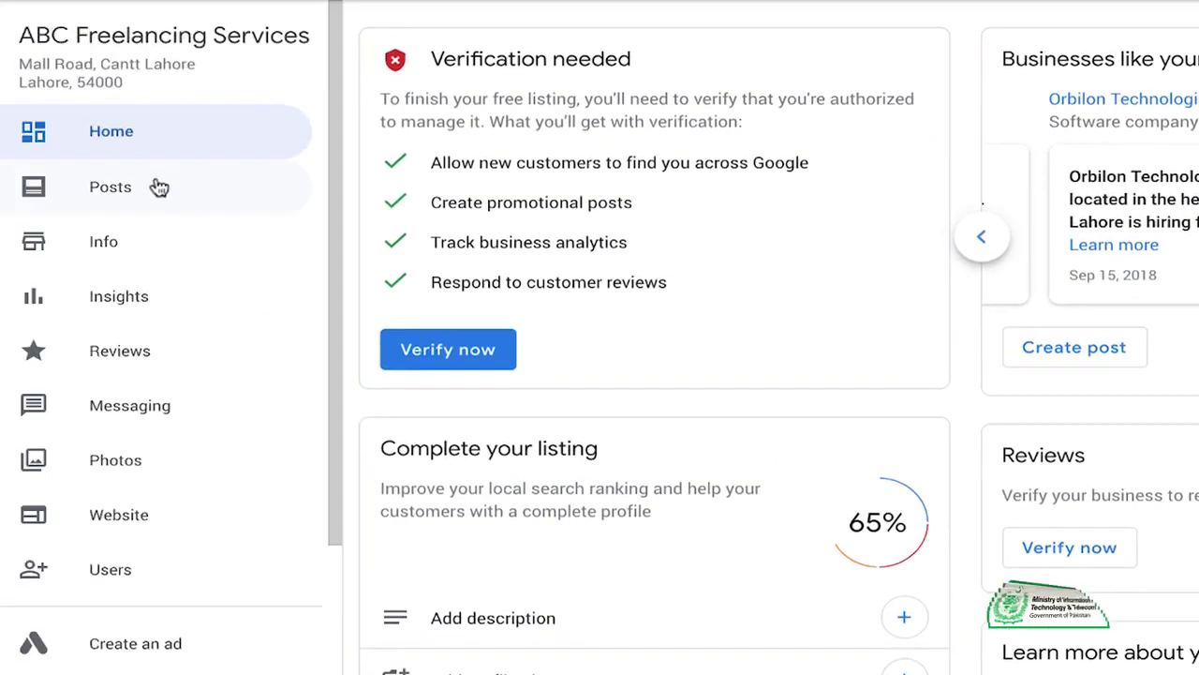
# Open the Posts section and dismiss the offer post introduction popup
pyautogui.click(138, 208)
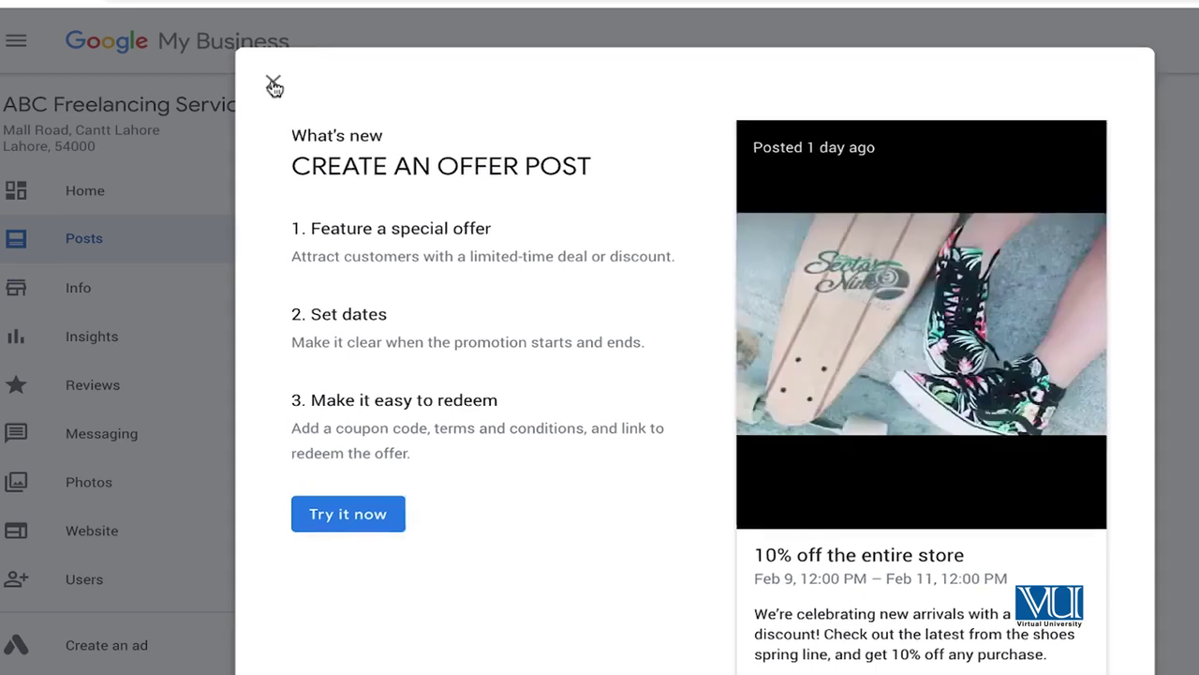
pyautogui.click(272, 84)
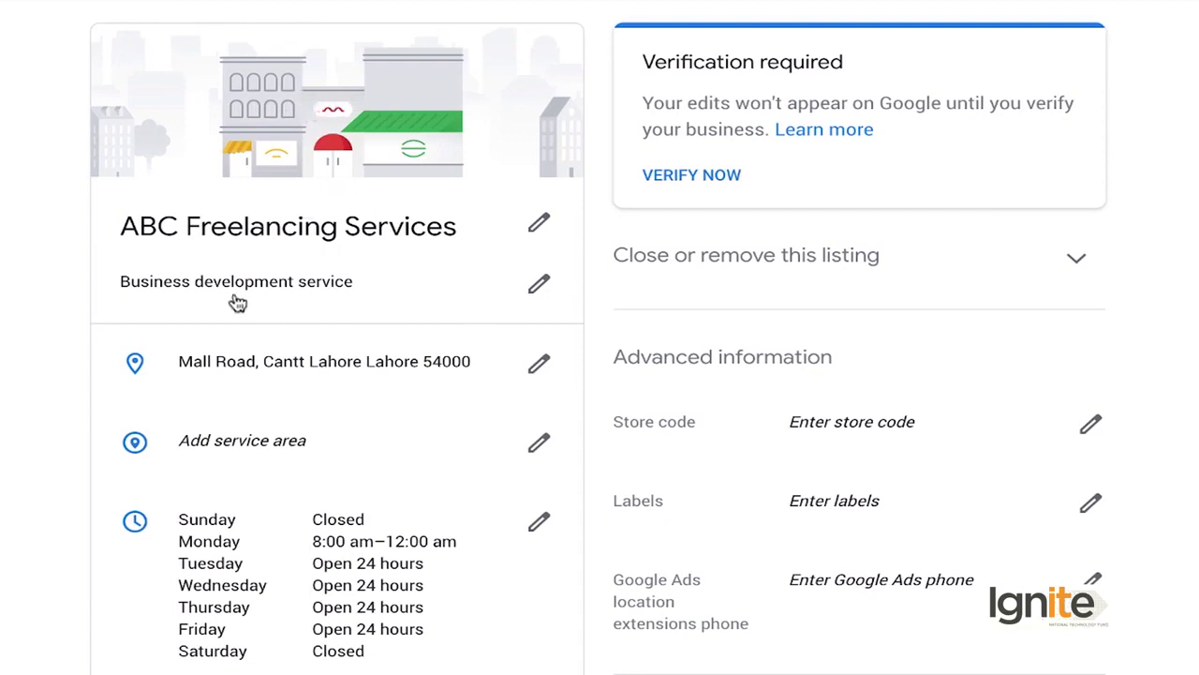
# Expand 'Close or remove this listing' on the Info page to show the permanent-close and remove options
pyautogui.scroll(-1, 363, 293)
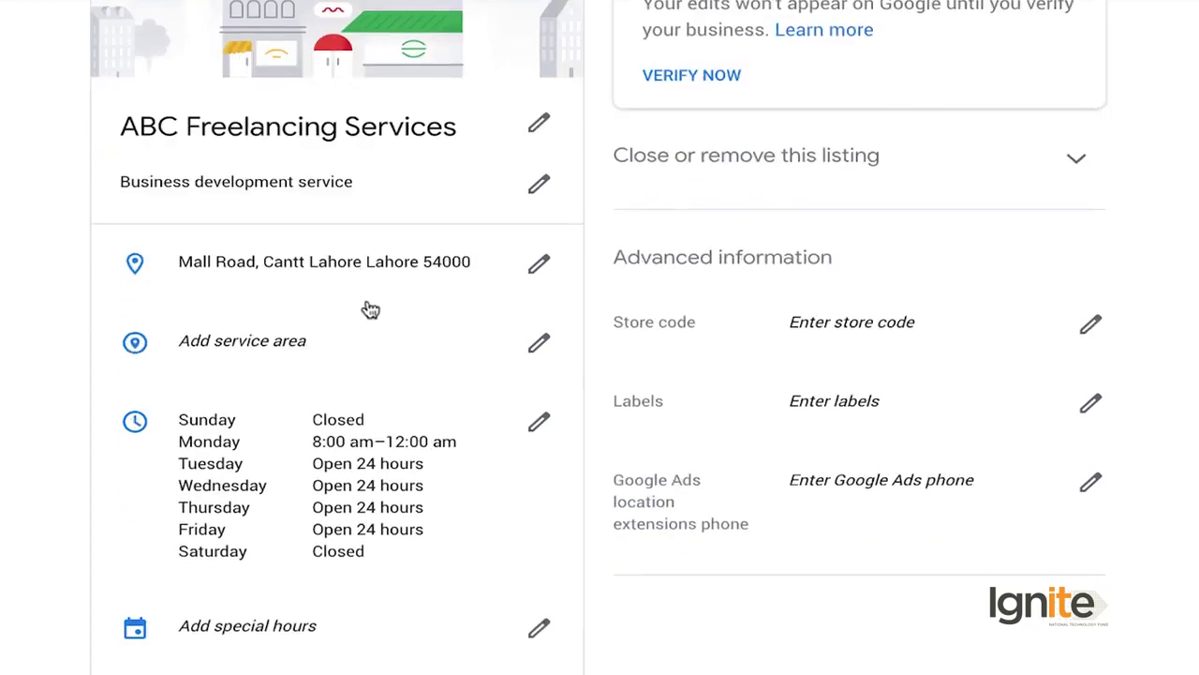
pyautogui.scroll(-1, 368, 323)
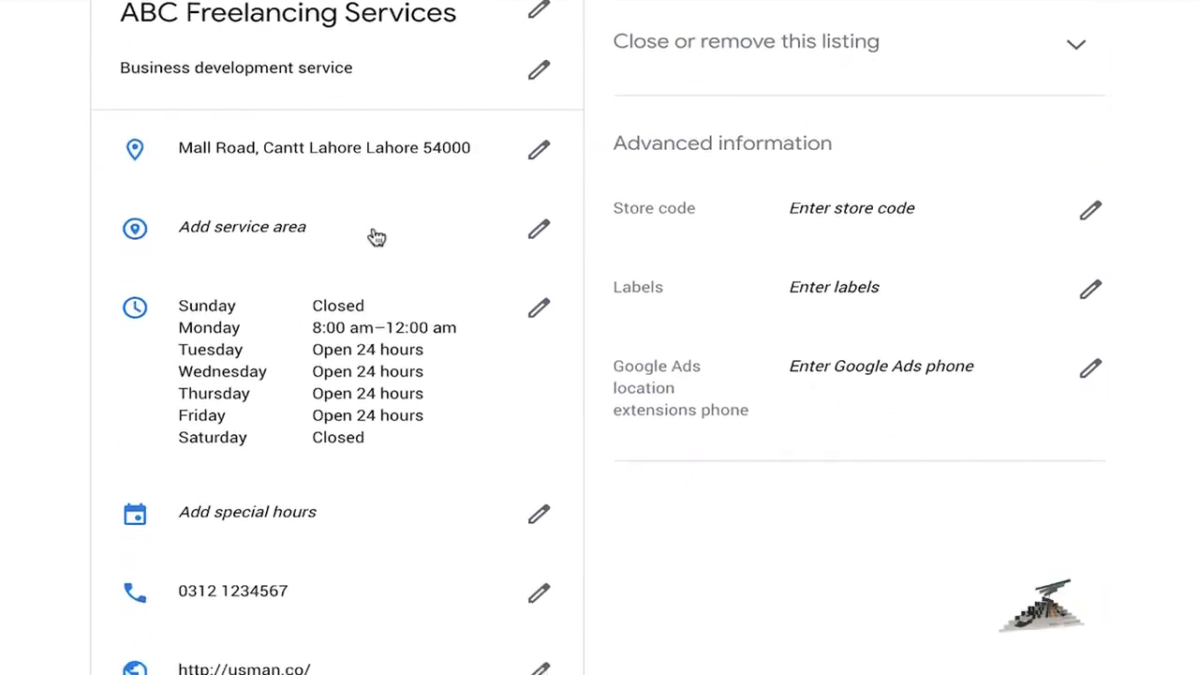
pyautogui.scroll(-1, 296, 388)
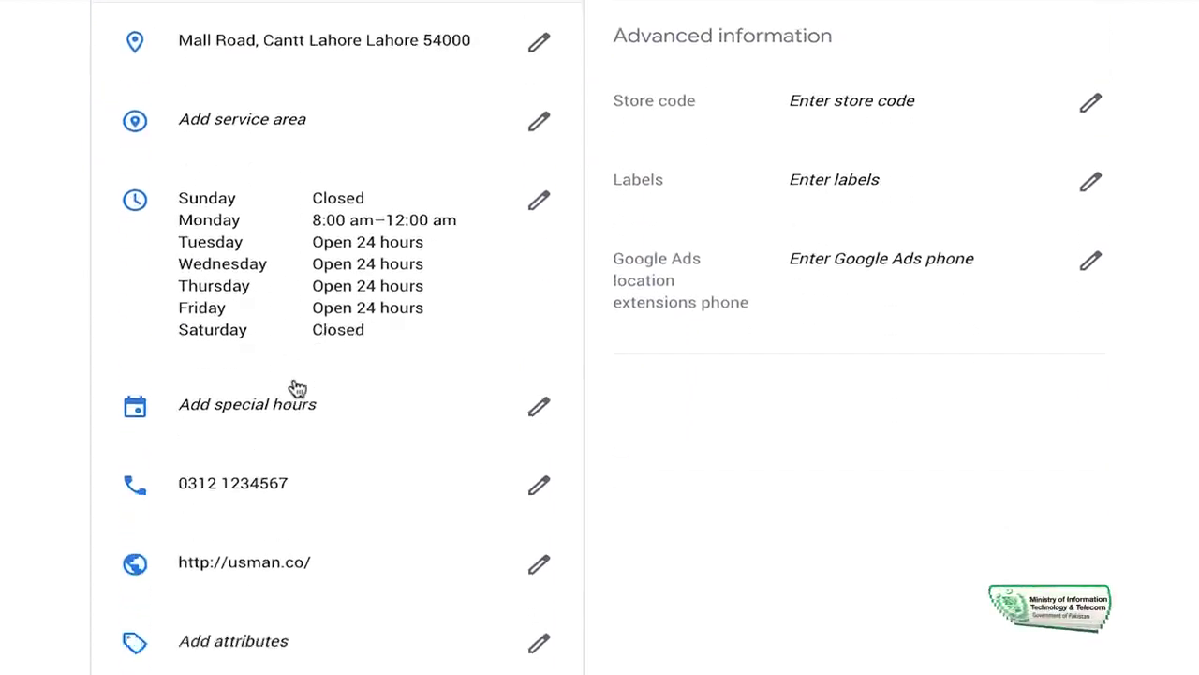
pyautogui.scroll(-1, 282, 342)
pyautogui.scroll(-1, 313, 375)
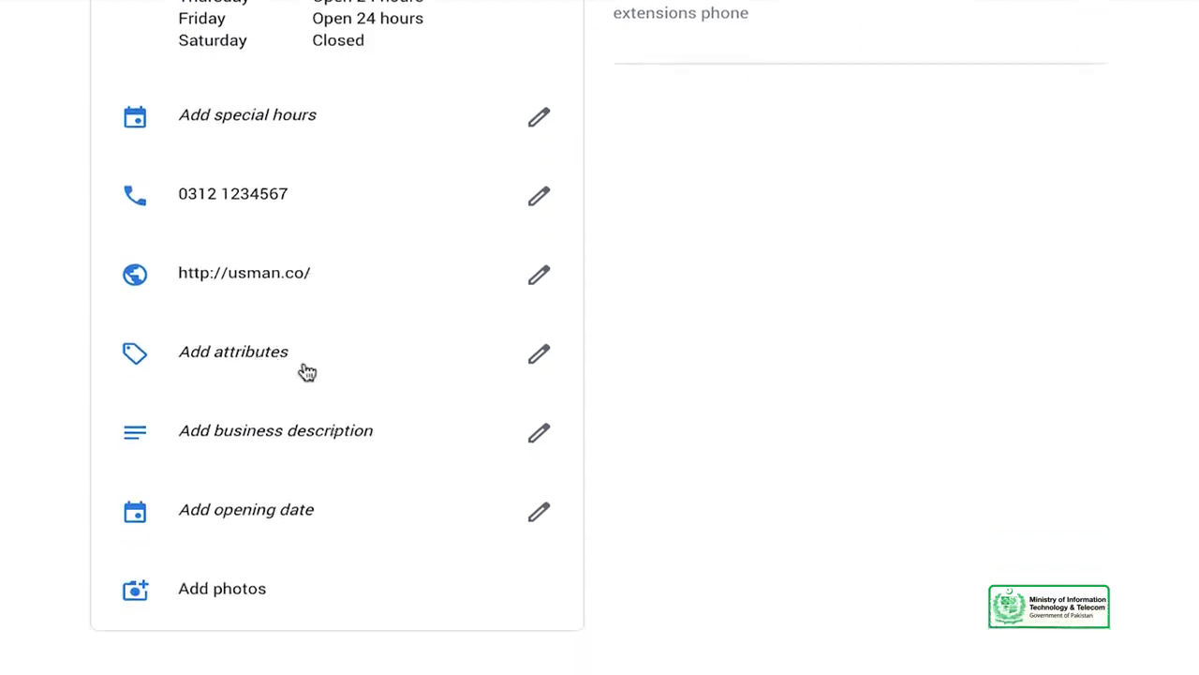
pyautogui.scroll(2, 308, 505)
pyautogui.scroll(3, 216, 389)
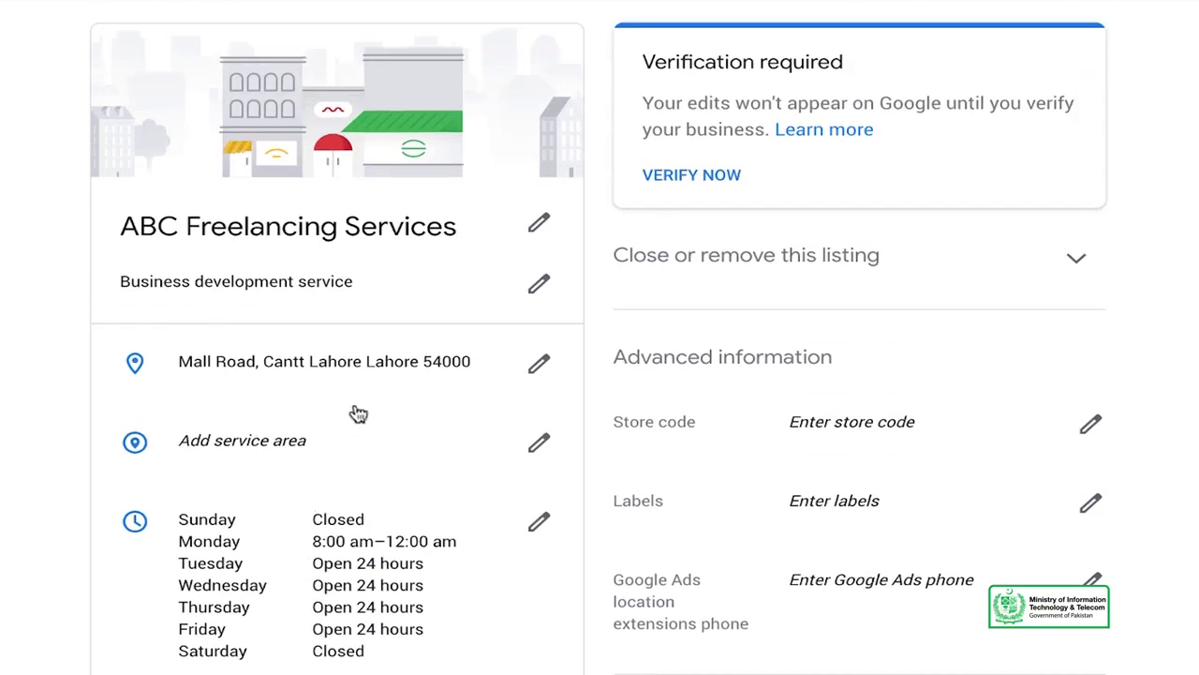
pyautogui.scroll(-1, 797, 471)
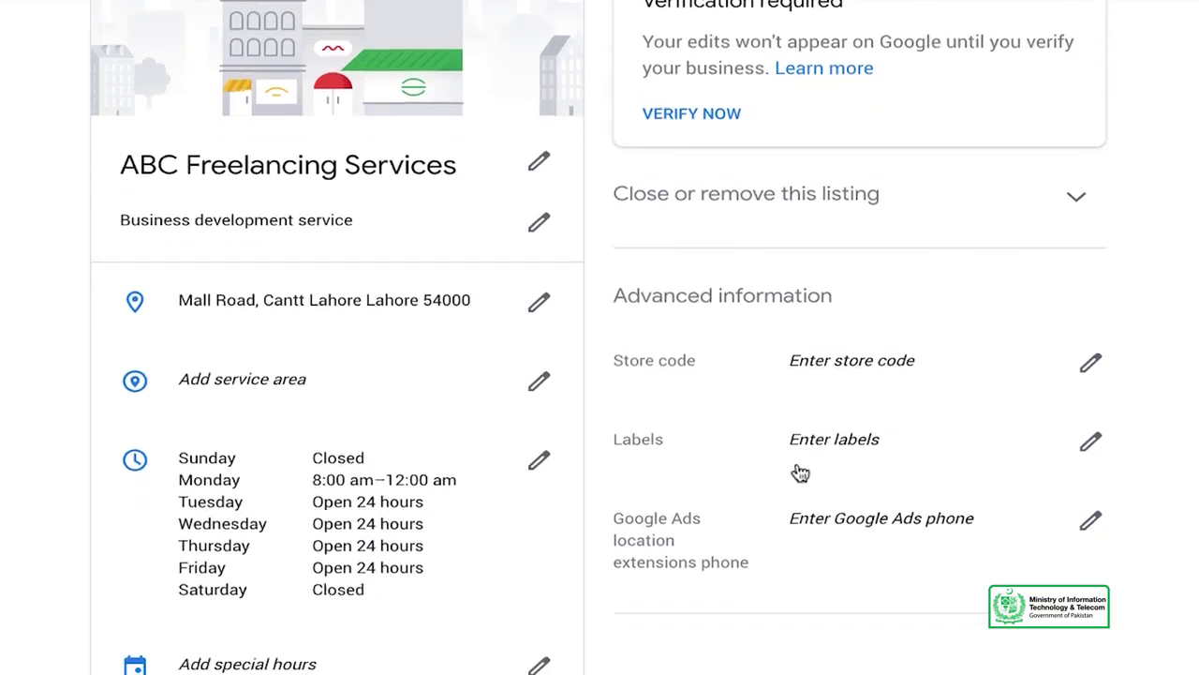
pyautogui.scroll(-1, 771, 498)
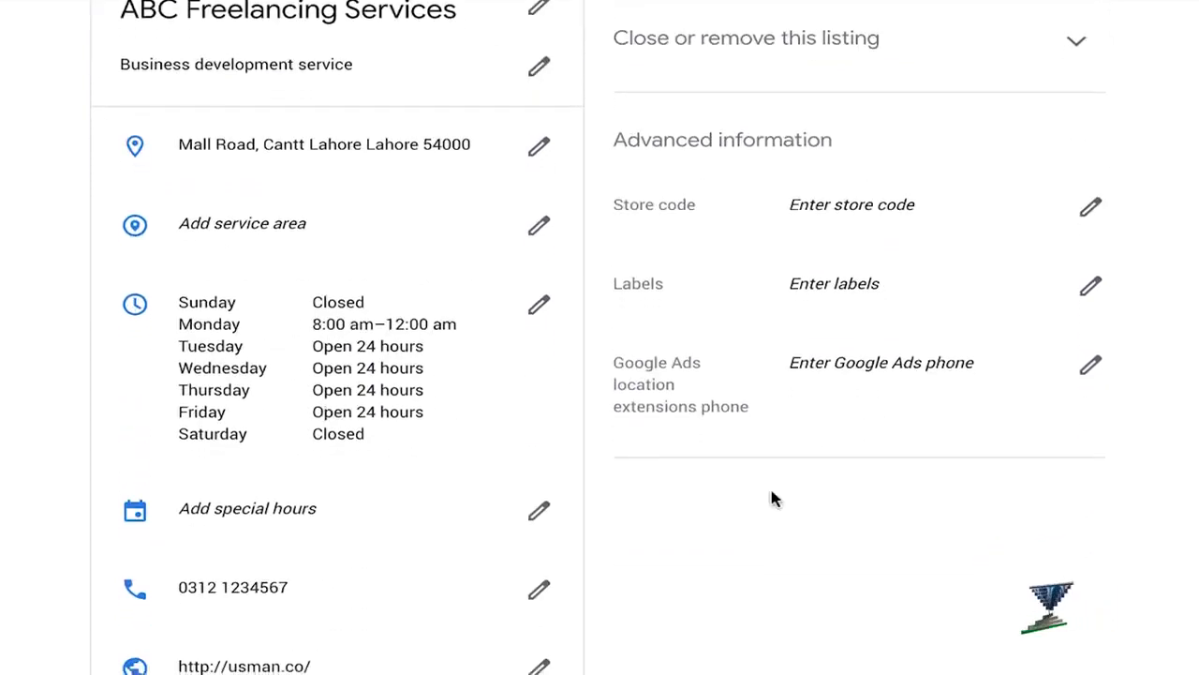
pyautogui.scroll(1, 771, 497)
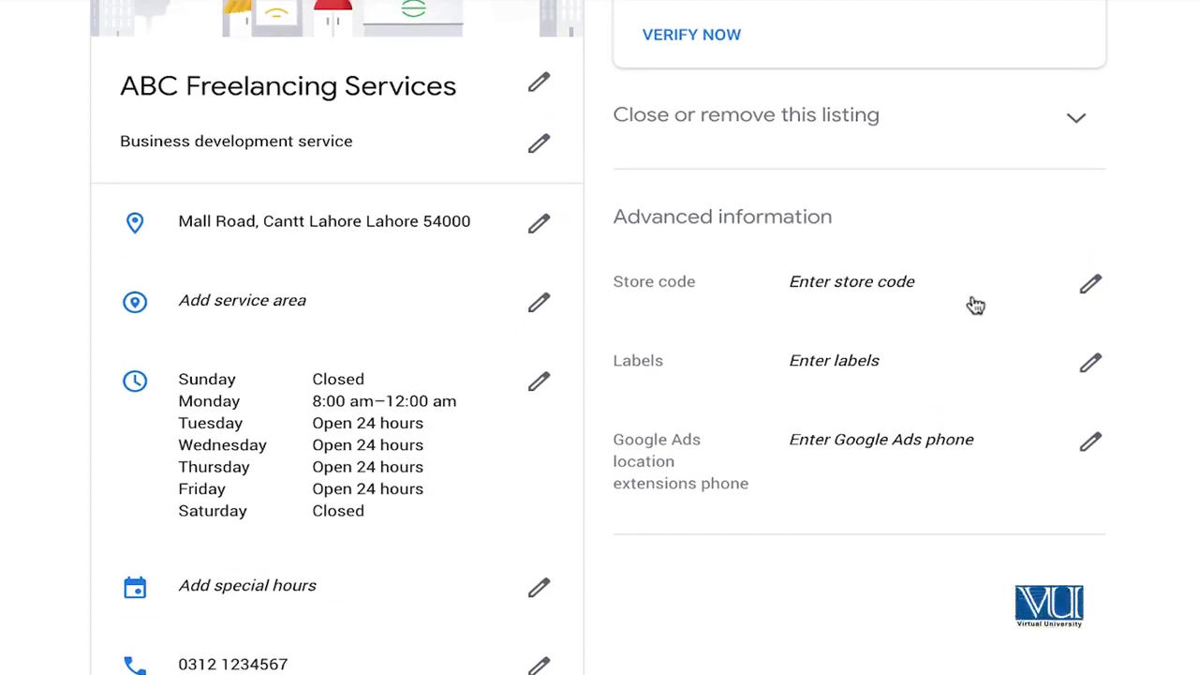
pyautogui.scroll(1, 940, 300)
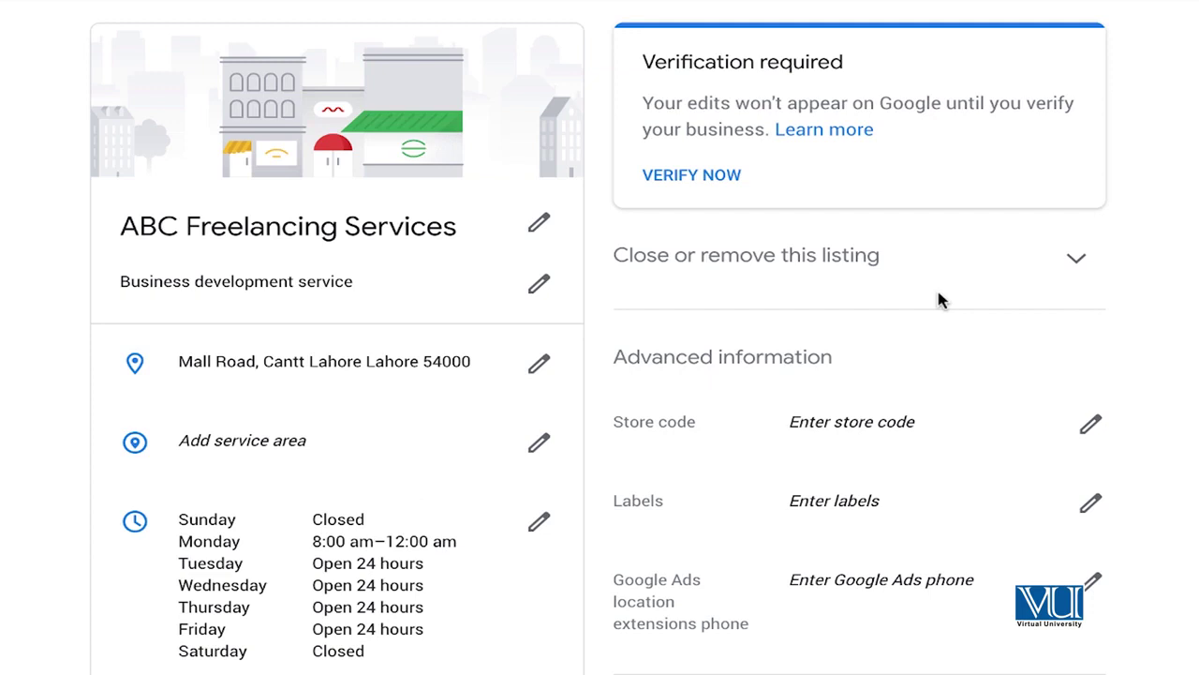
pyautogui.scroll(-1, 940, 300)
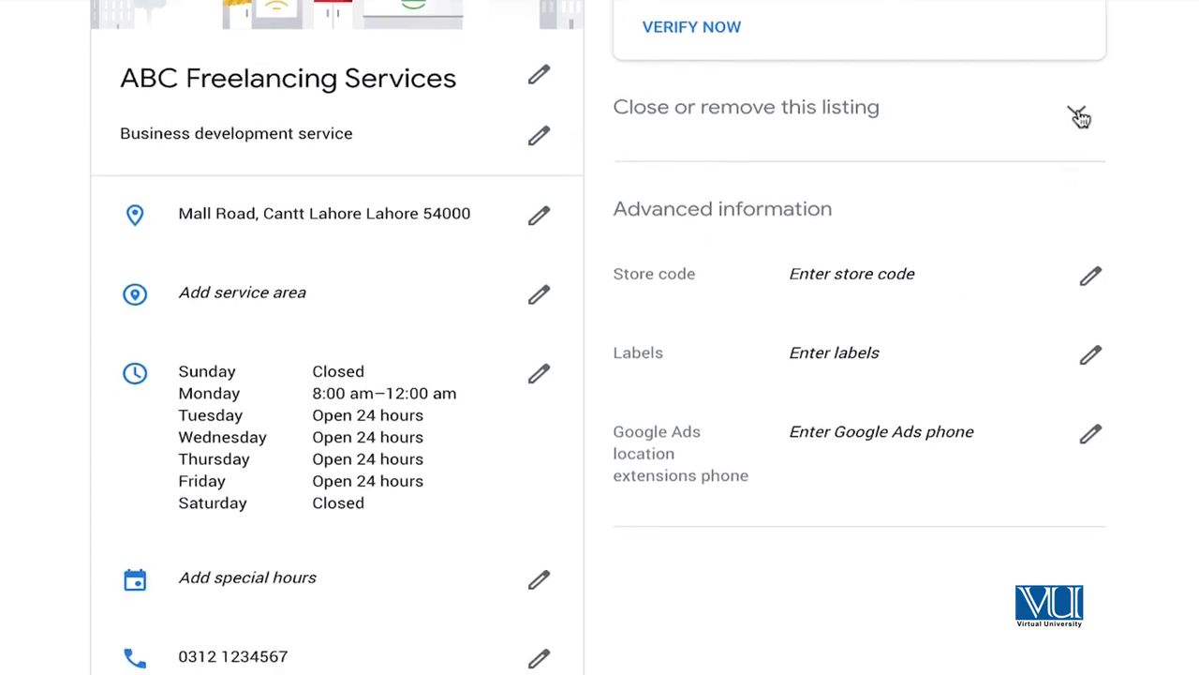
pyautogui.click(1079, 117)
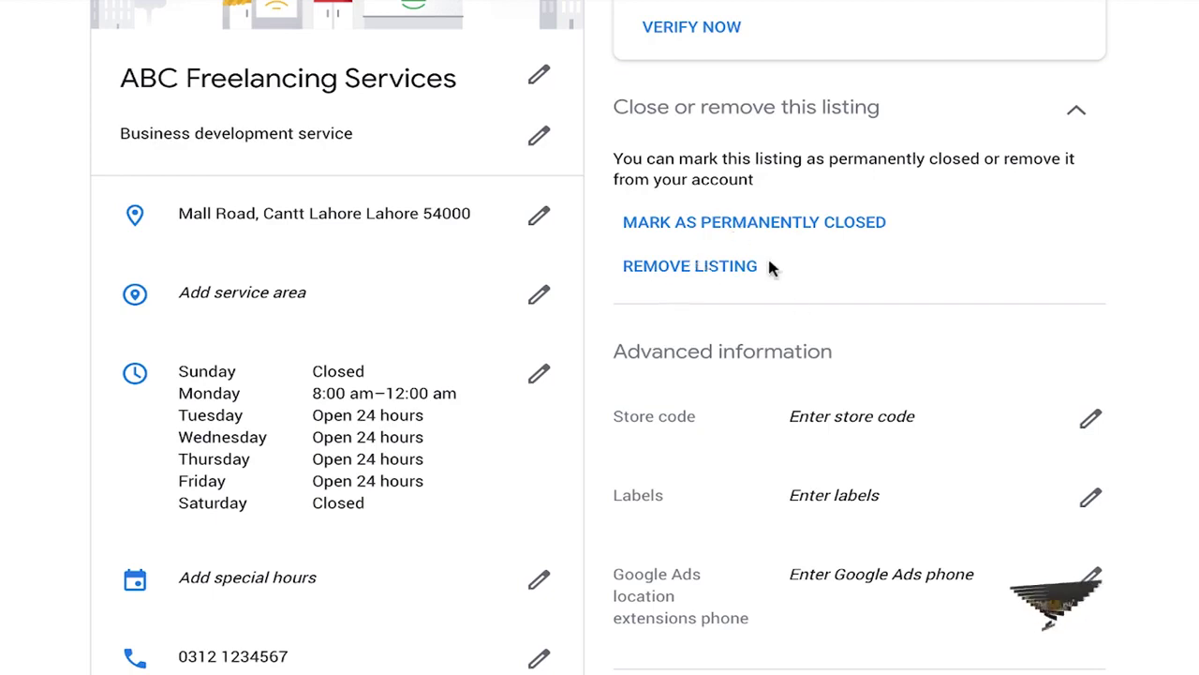
pyautogui.scroll(-2, 830, 335)
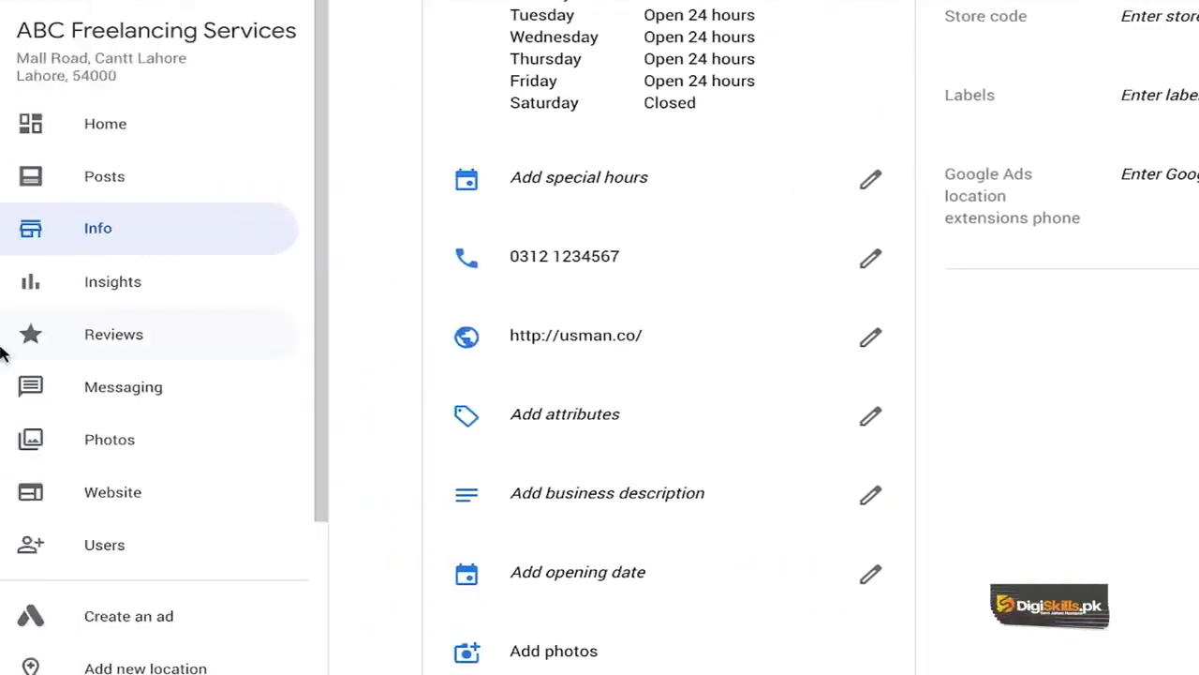
# Visit the Insights and Reviews sections, highlighting the reply-to-reviews text
pyautogui.click(154, 282)
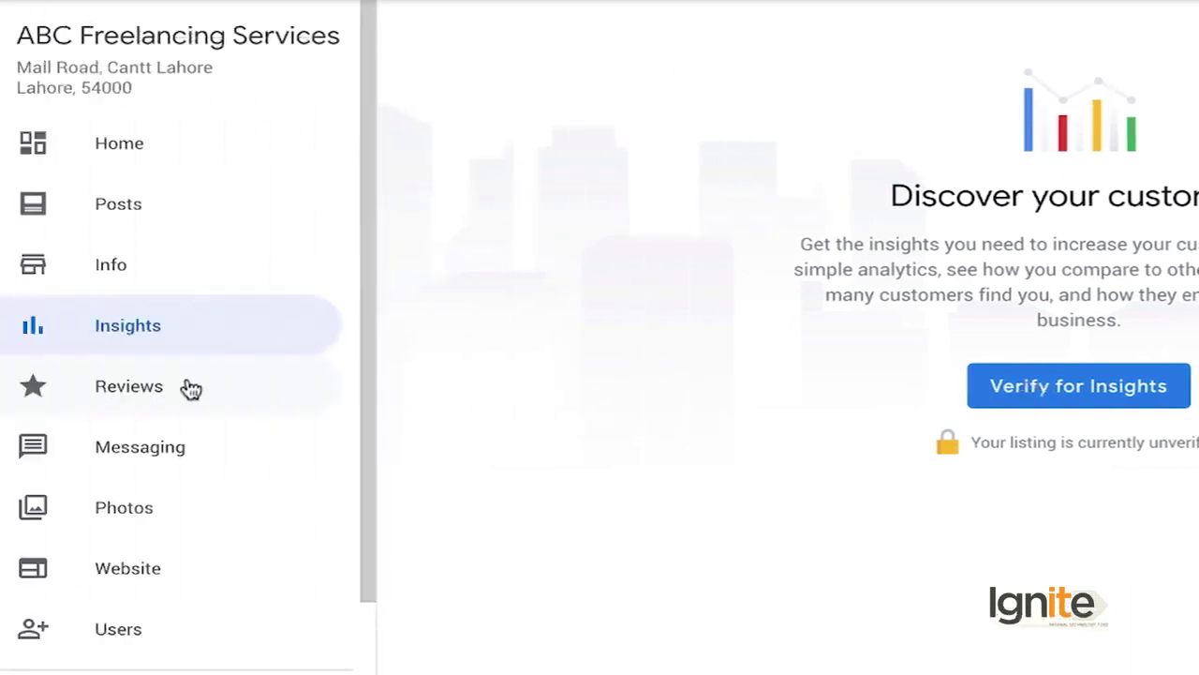
pyautogui.click(188, 386)
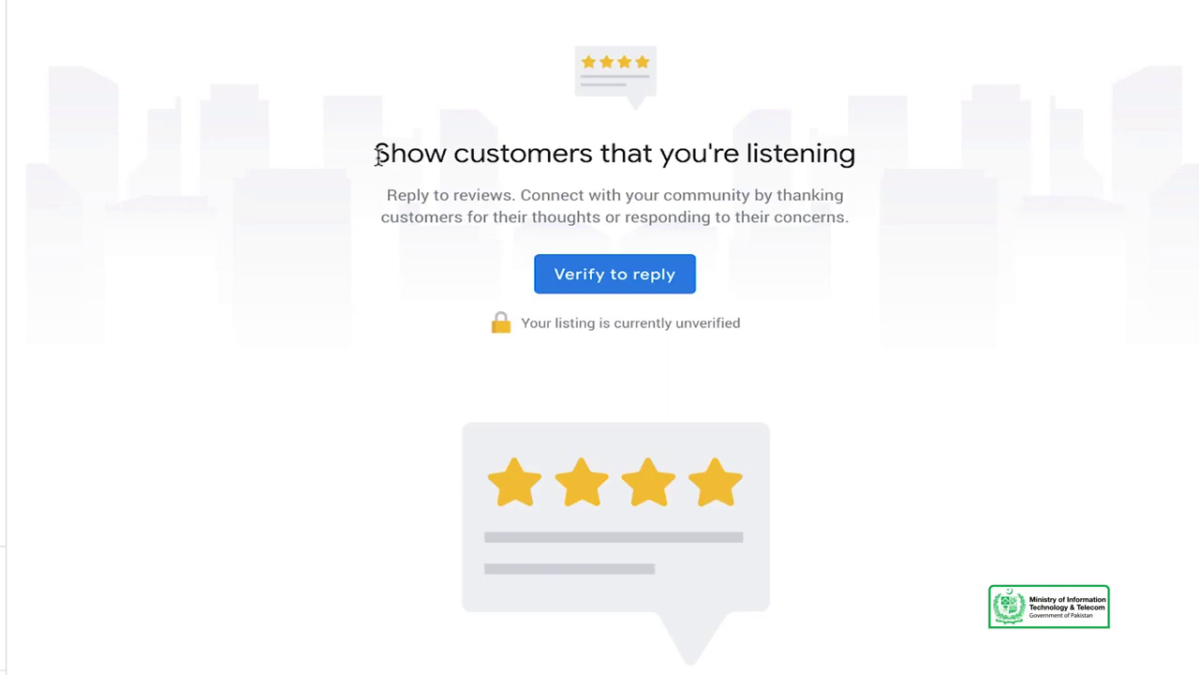
pyautogui.moveTo(378, 155)
pyautogui.mouseDown()
pyautogui.moveTo(531, 197)
pyautogui.moveTo(554, 221)
pyautogui.mouseUp()
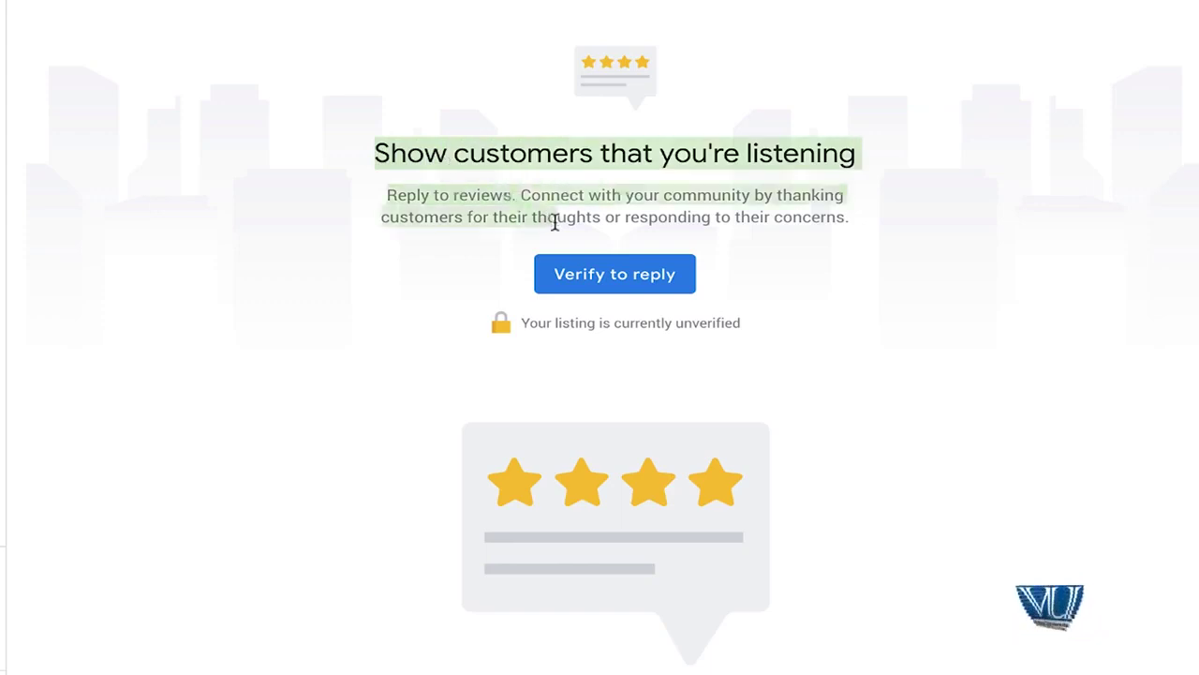
pyautogui.click(503, 242)
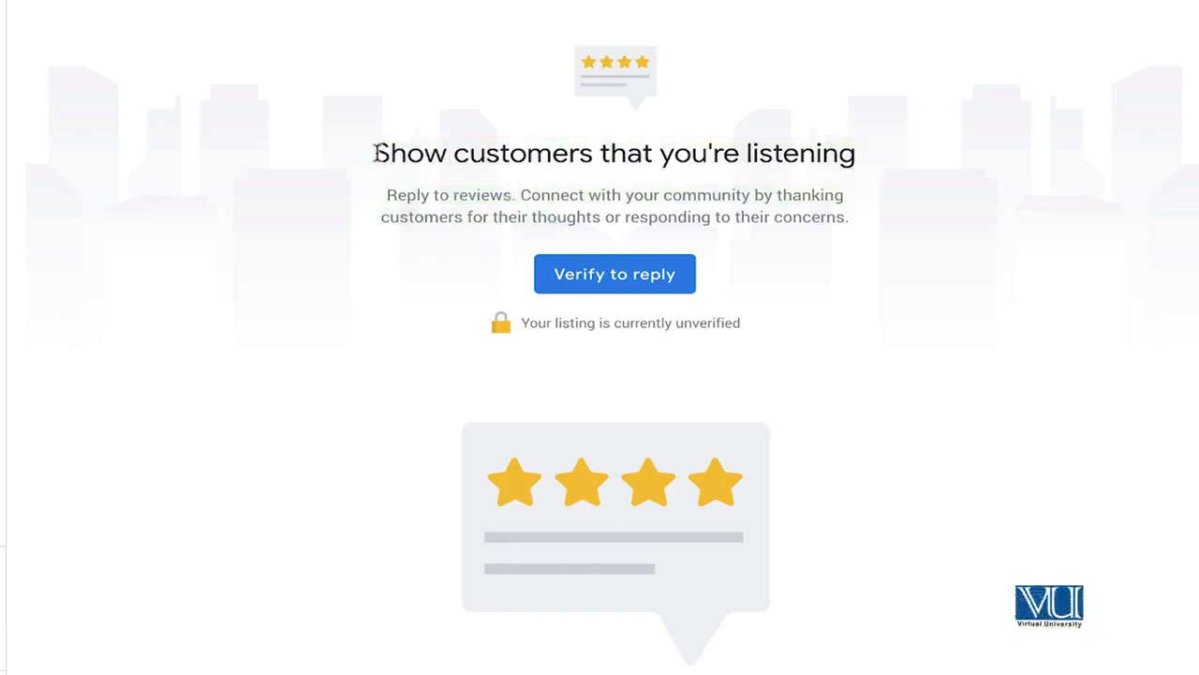
# Highlight the Reviews heading, paragraph and unverified notice to point them out
pyautogui.moveTo(376, 152); pyautogui.dragTo(712, 330)
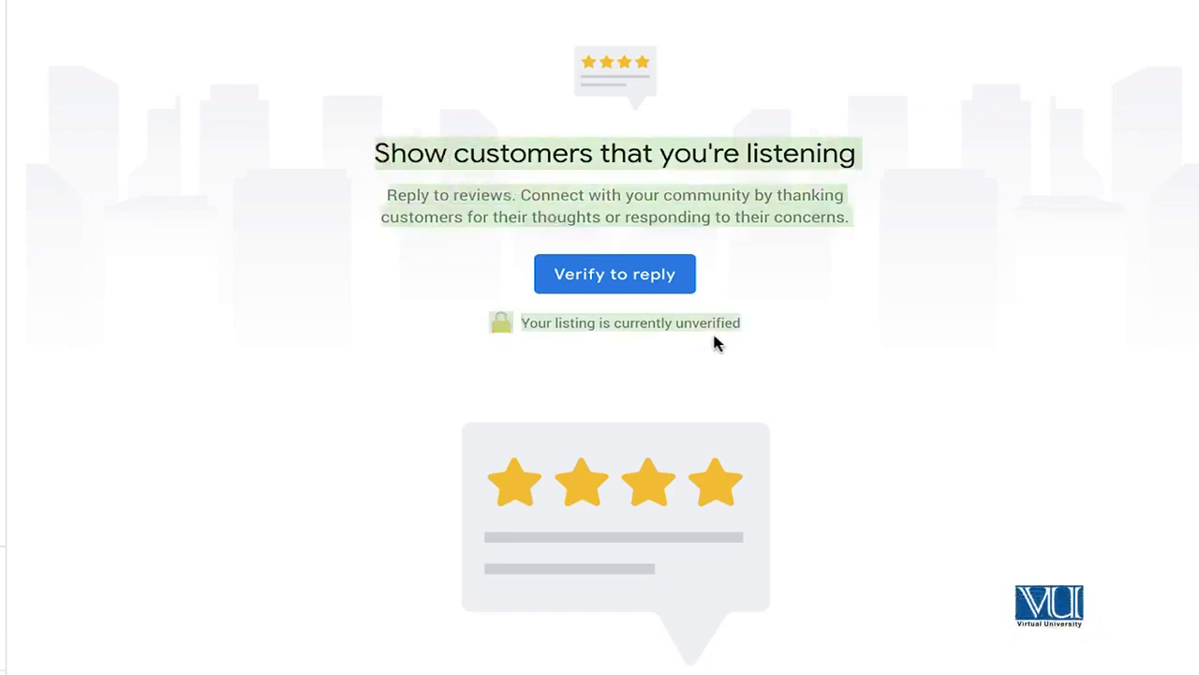
pyautogui.click(415, 330)
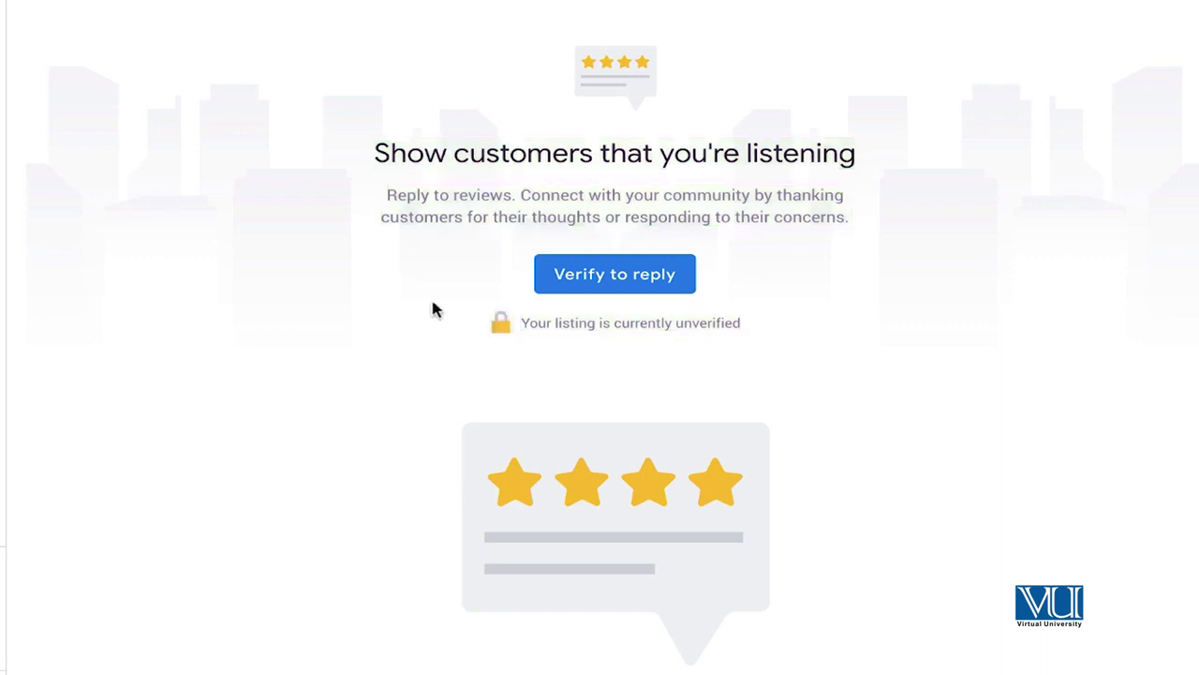
pyautogui.moveTo(382, 152); pyautogui.dragTo(475, 273)
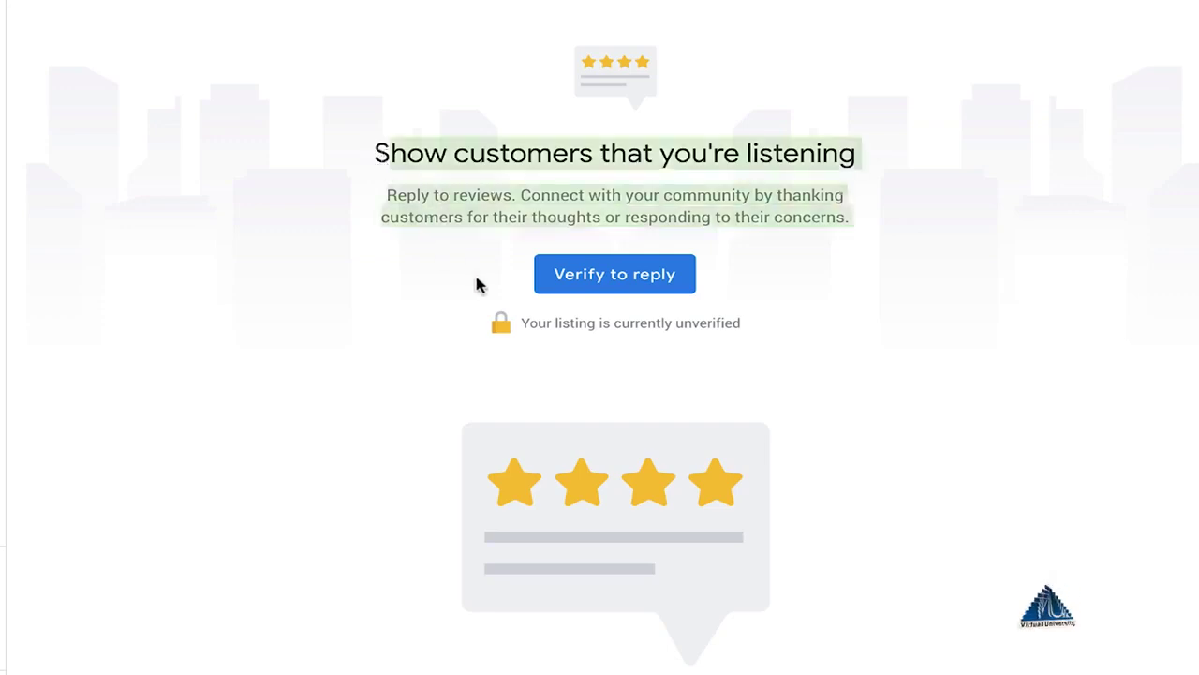
pyautogui.click(454, 240)
pyautogui.moveTo(375, 153); pyautogui.dragTo(656, 340)
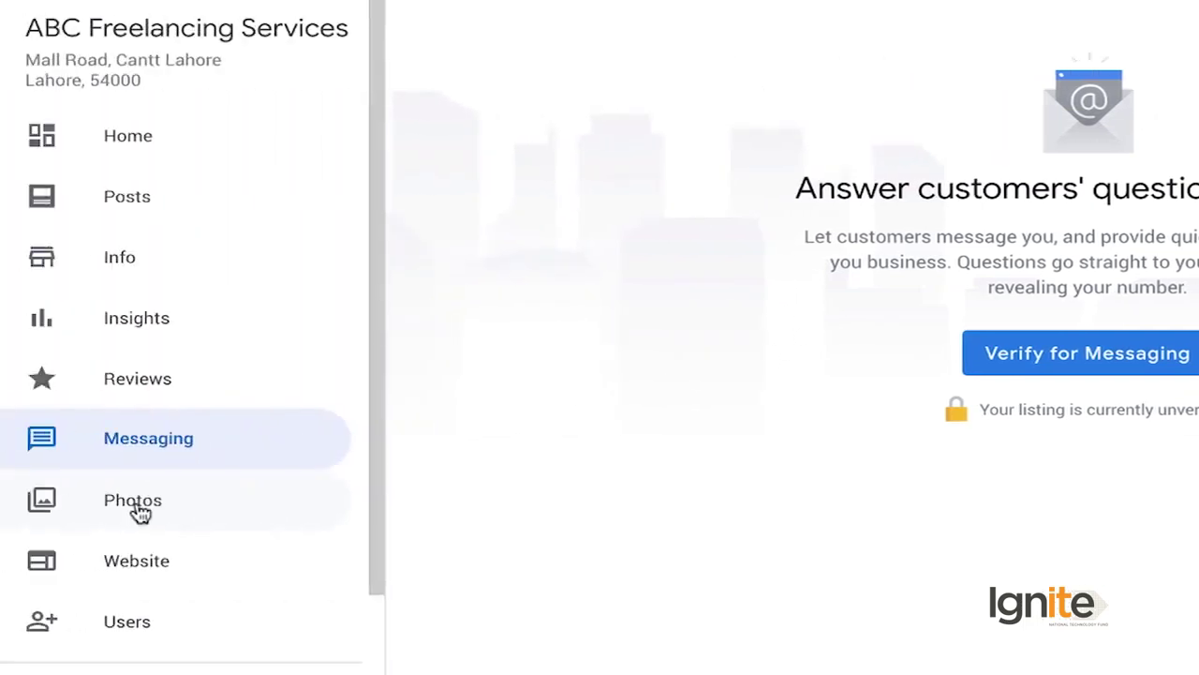
# Open the Photos section and dismiss the photo-posting tip
pyautogui.click(139, 512)
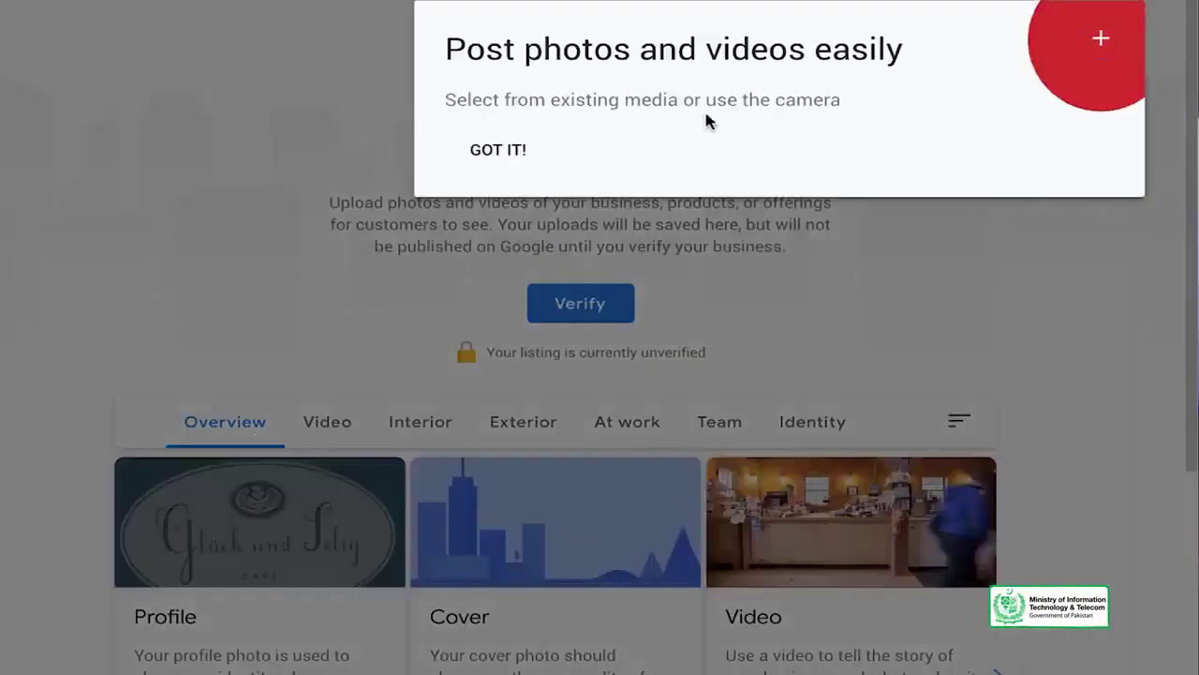
pyautogui.click(490, 174)
pyautogui.scroll(-4, 218, 366)
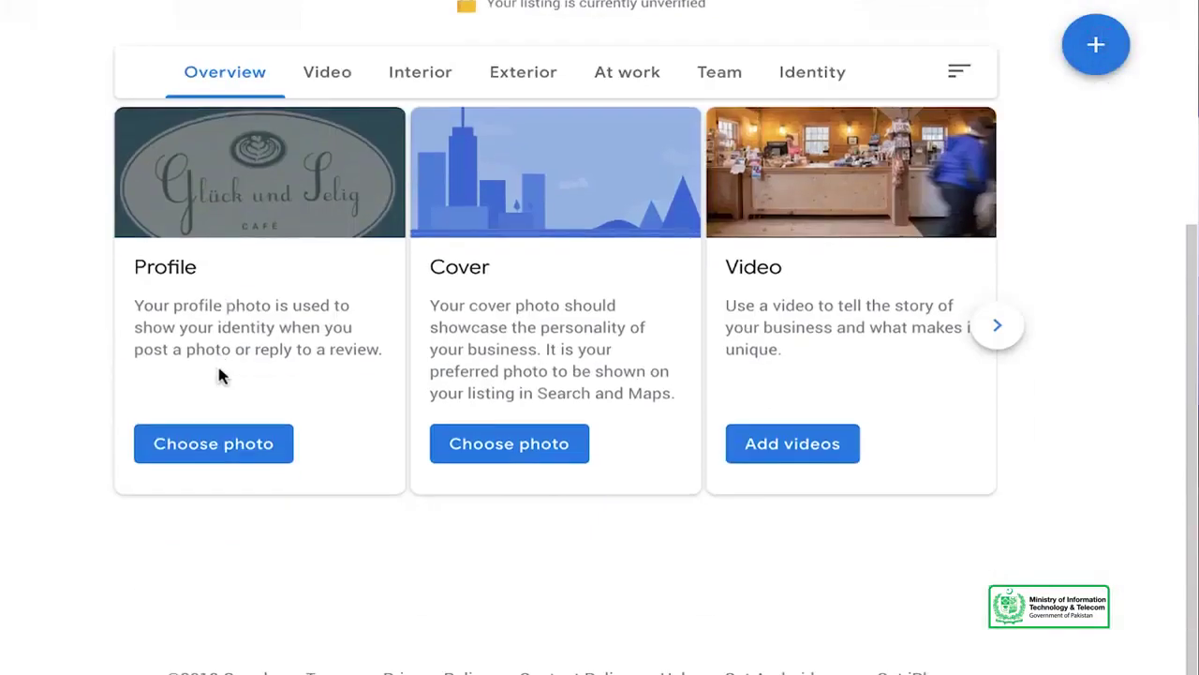
pyautogui.scroll(1, 221, 373)
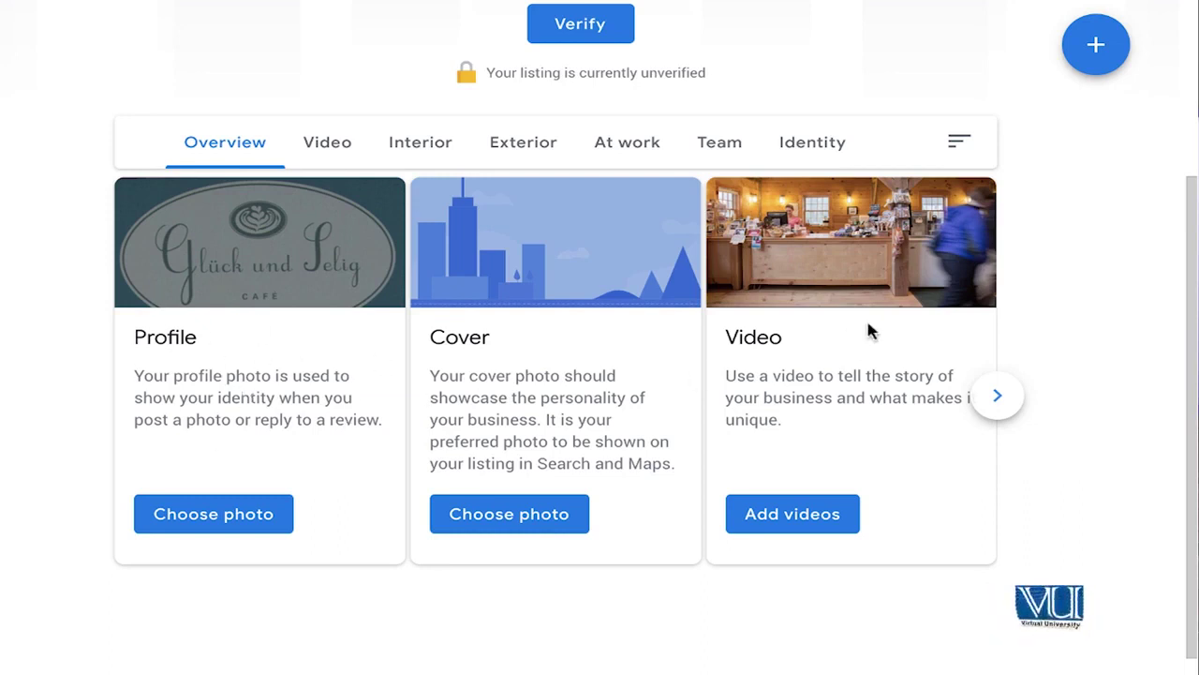
# Browse the Video, Interior, Exterior, At work, Team and Identity categories, then return to Overview
pyautogui.click(318, 158)
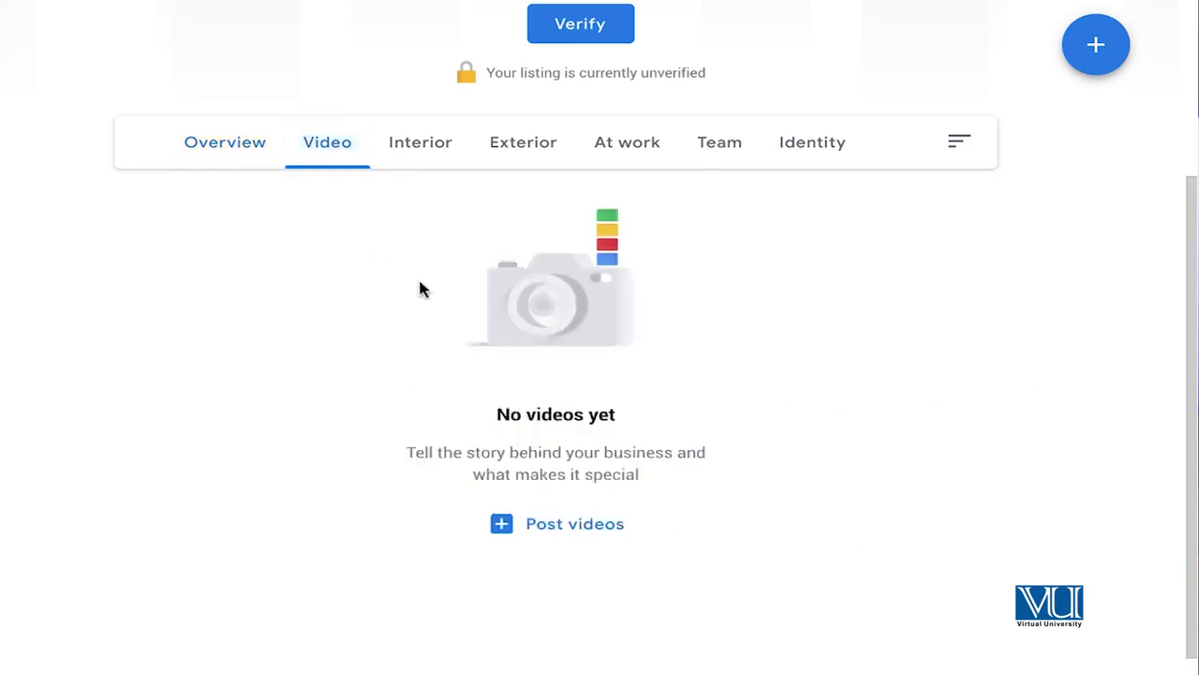
pyautogui.click(428, 153)
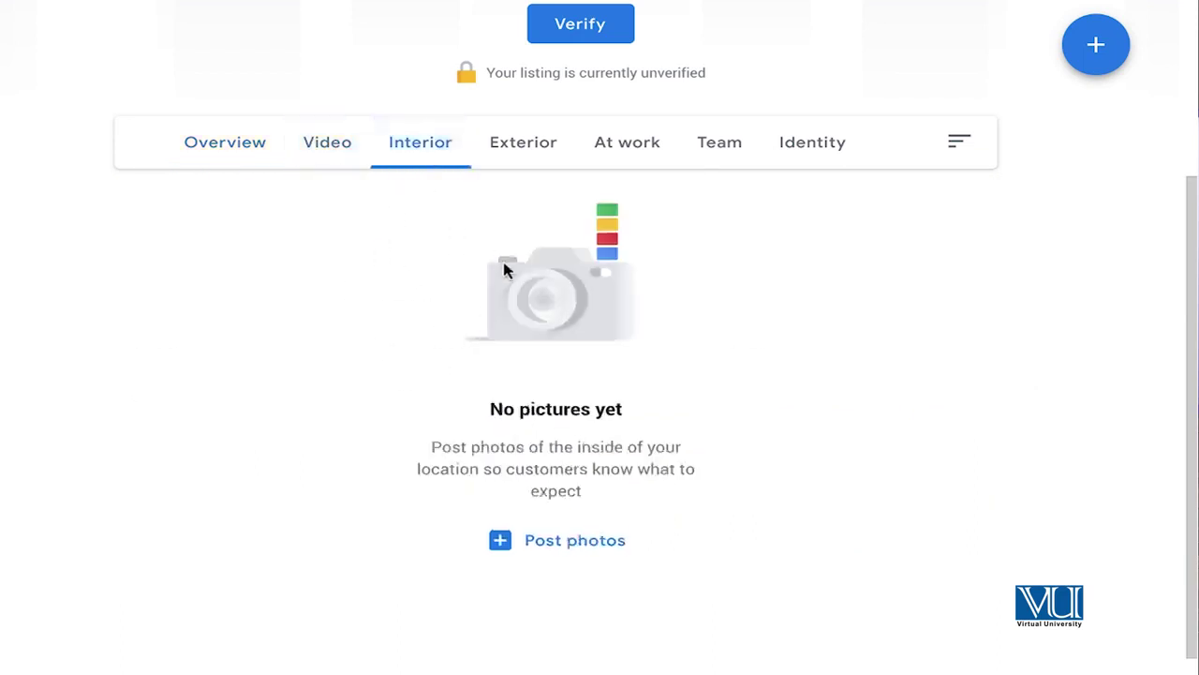
pyautogui.click(539, 150)
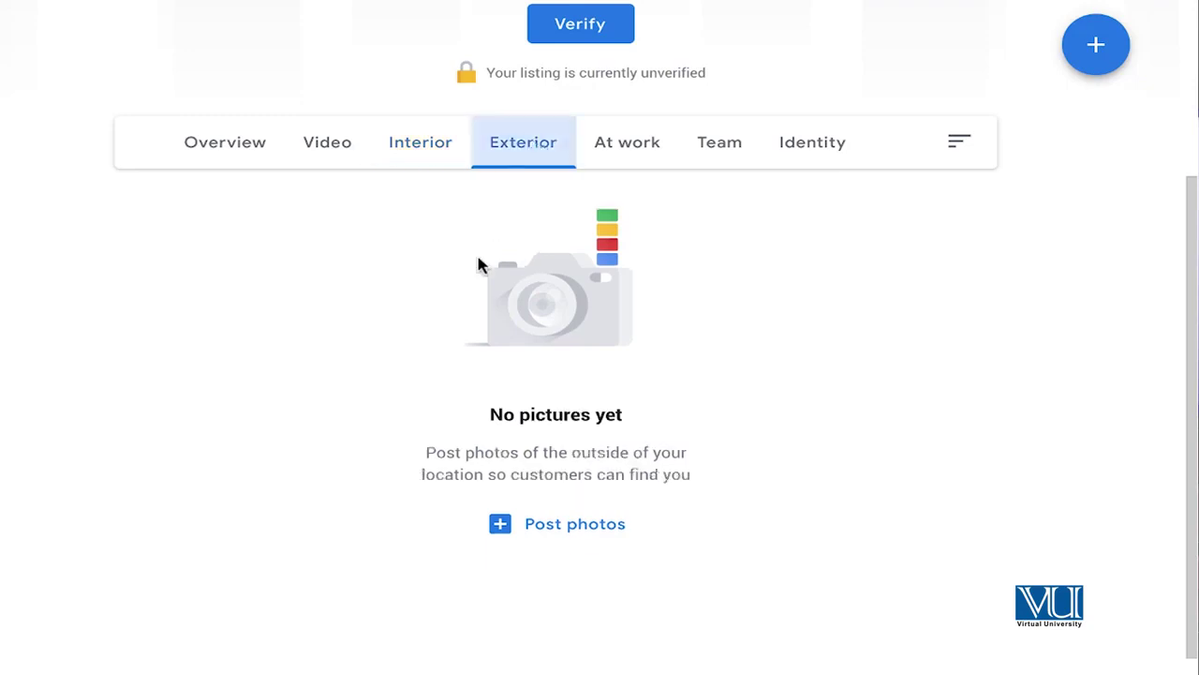
pyautogui.click(635, 162)
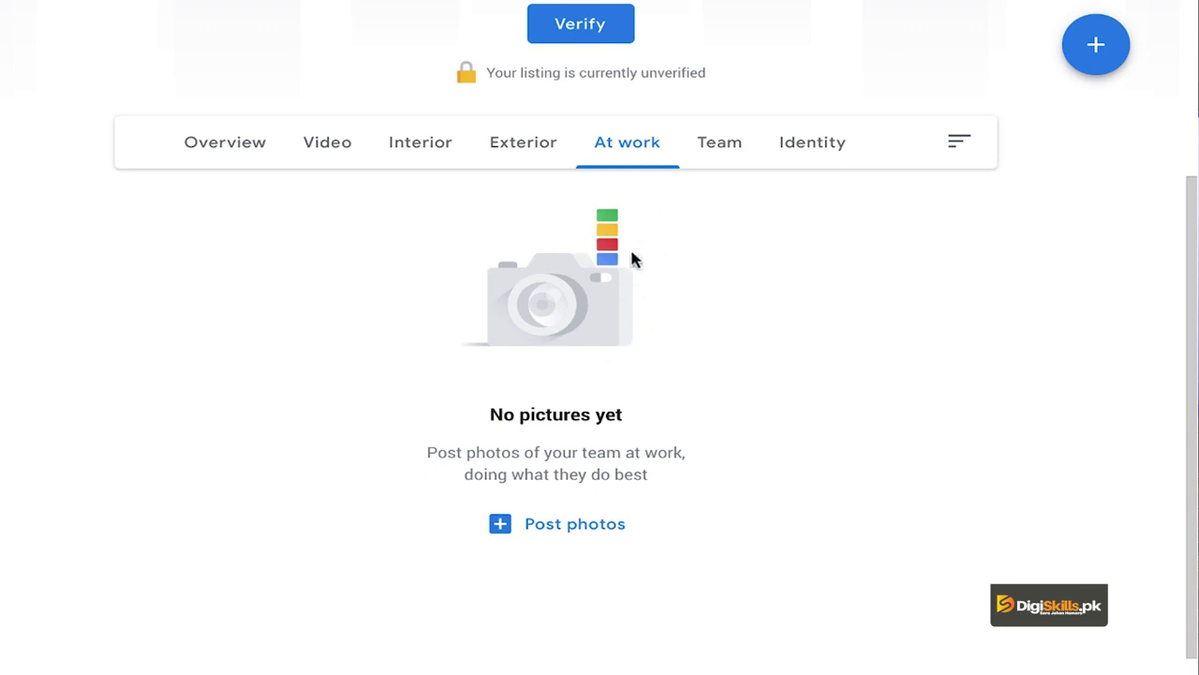
pyautogui.click(731, 150)
pyautogui.click(810, 152)
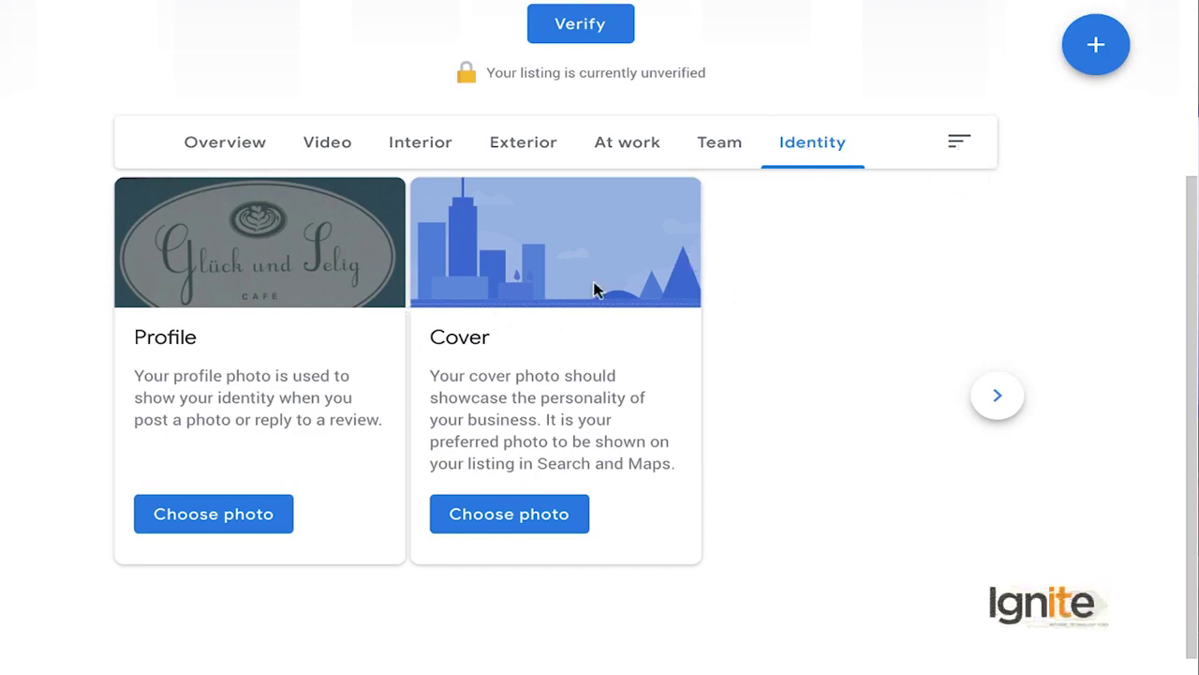
pyautogui.click(214, 141)
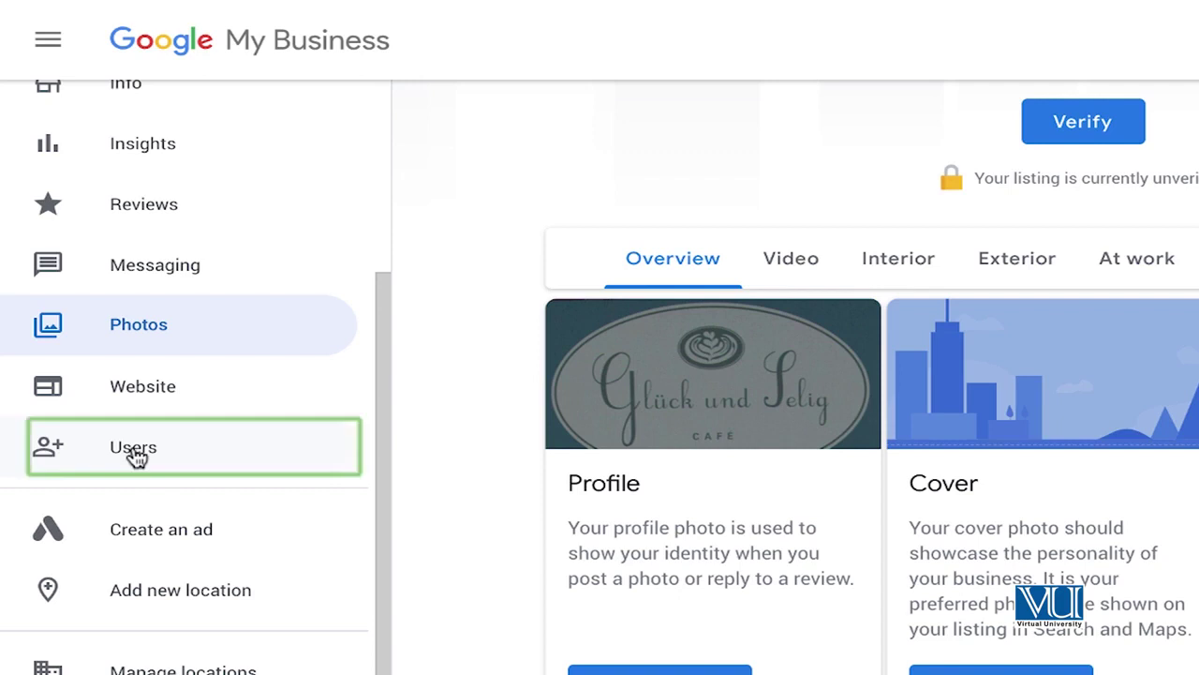
pyautogui.click(332, 444)
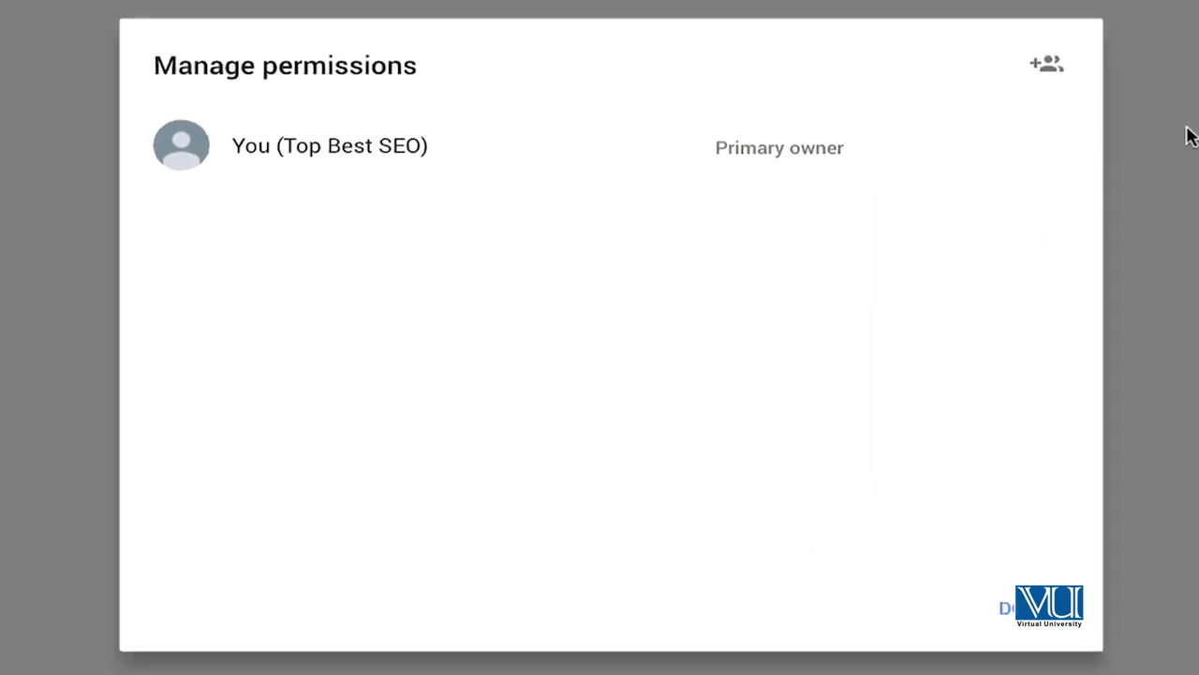
pyautogui.click(1043, 631)
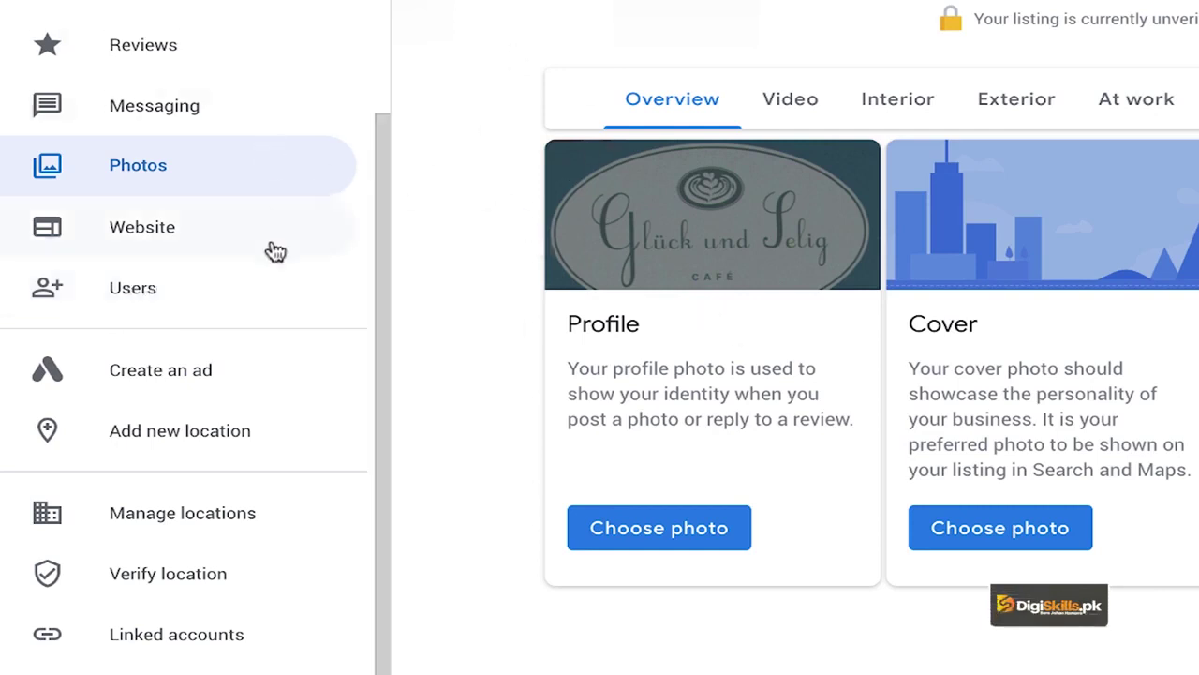
pyautogui.scroll(-1, 329, 293)
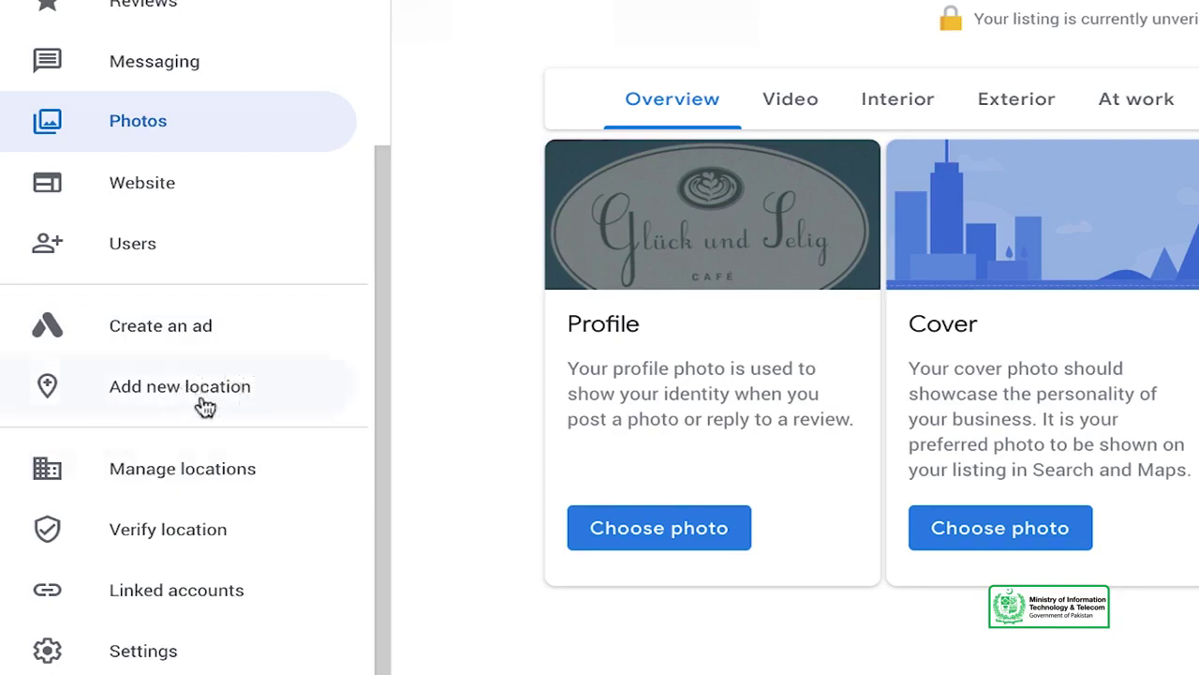
pyautogui.scroll(2, 225, 222)
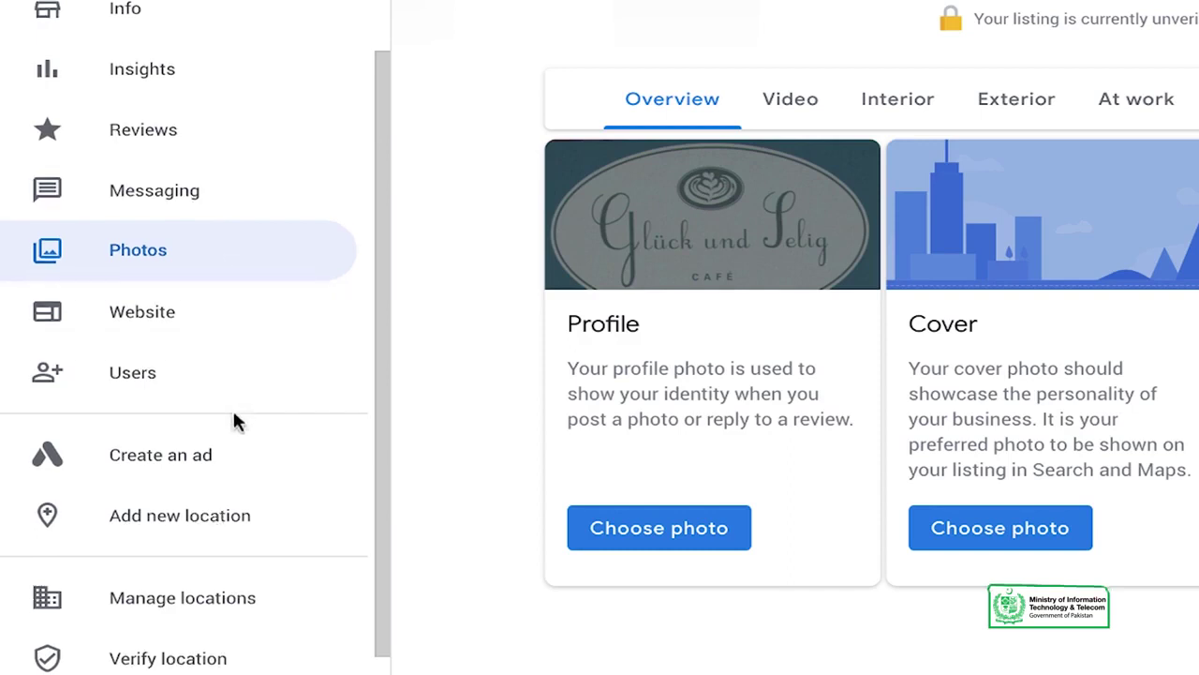
pyautogui.scroll(-2, 233, 408)
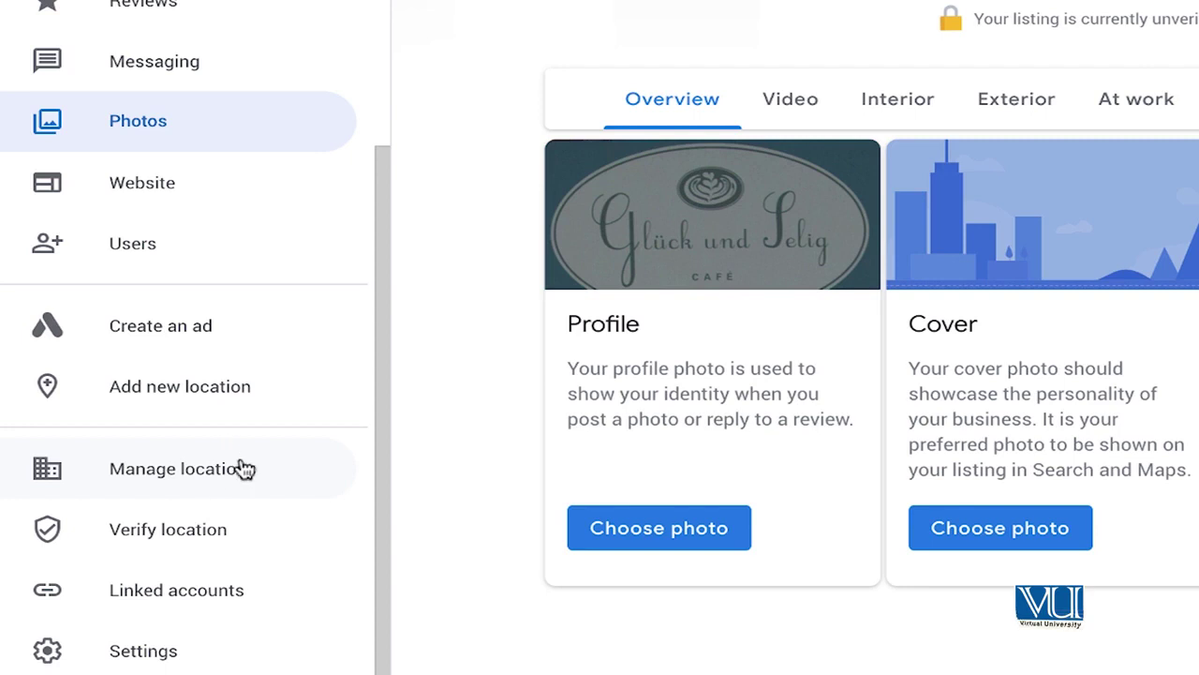
pyautogui.scroll(-1, 235, 474)
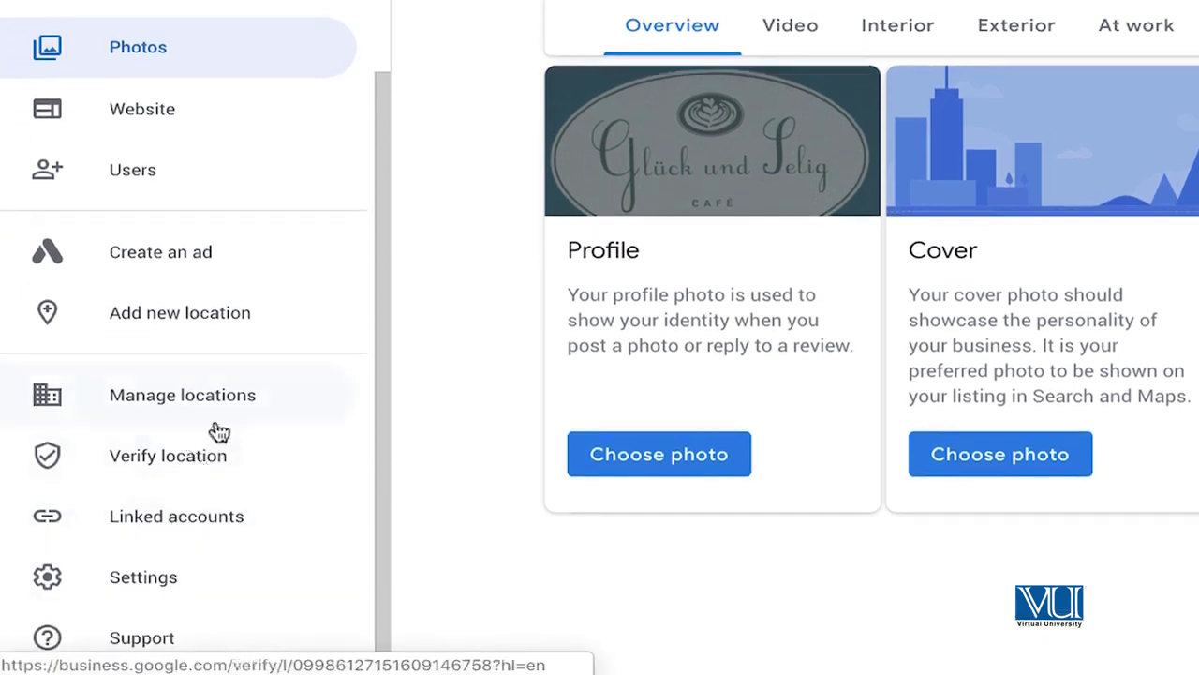
pyautogui.scroll(4, 167, 421)
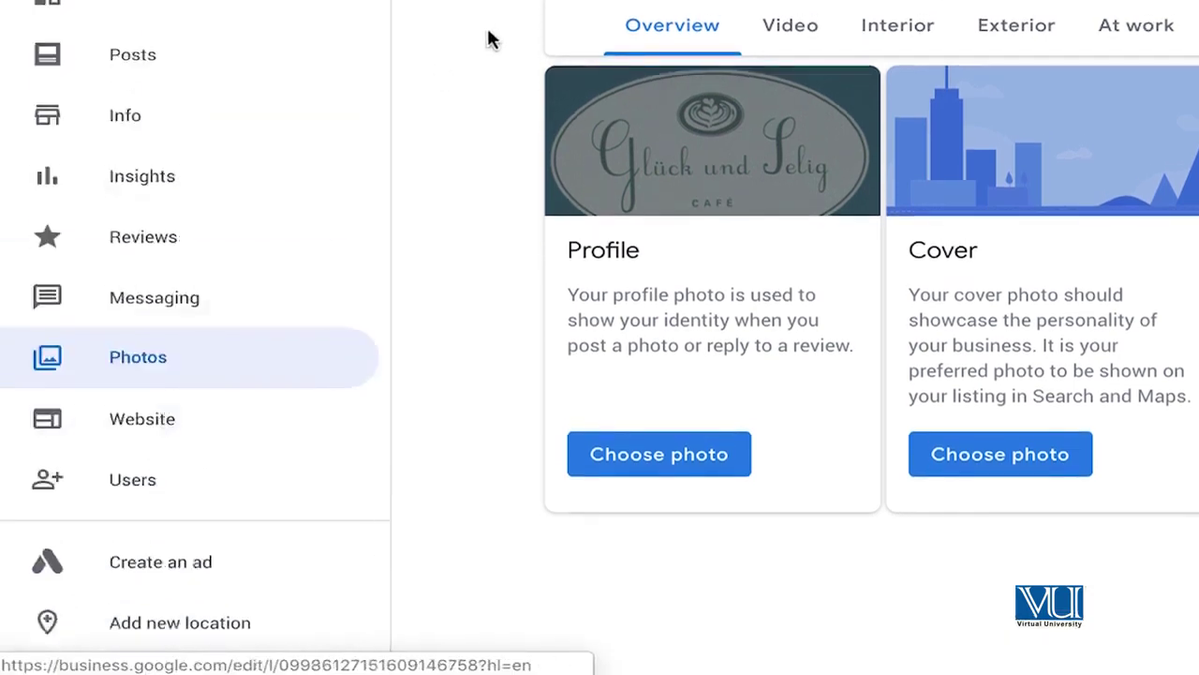